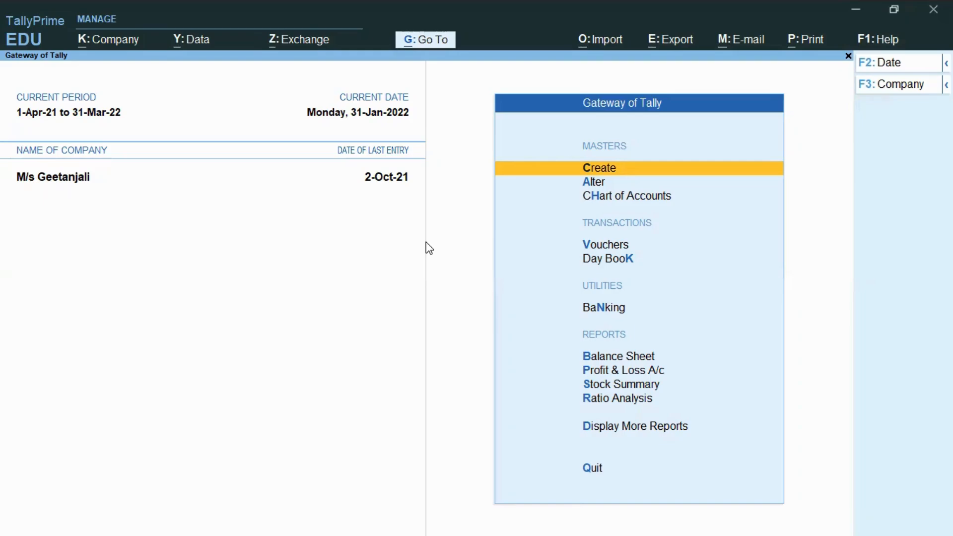
Open accounting voucher creation, look at the Receipt voucher type, and return to a Payment voucher
{"action": "key", "text": "Down"}
{"action": "key", "text": "Down"}
{"action": "key", "text": "Down"}
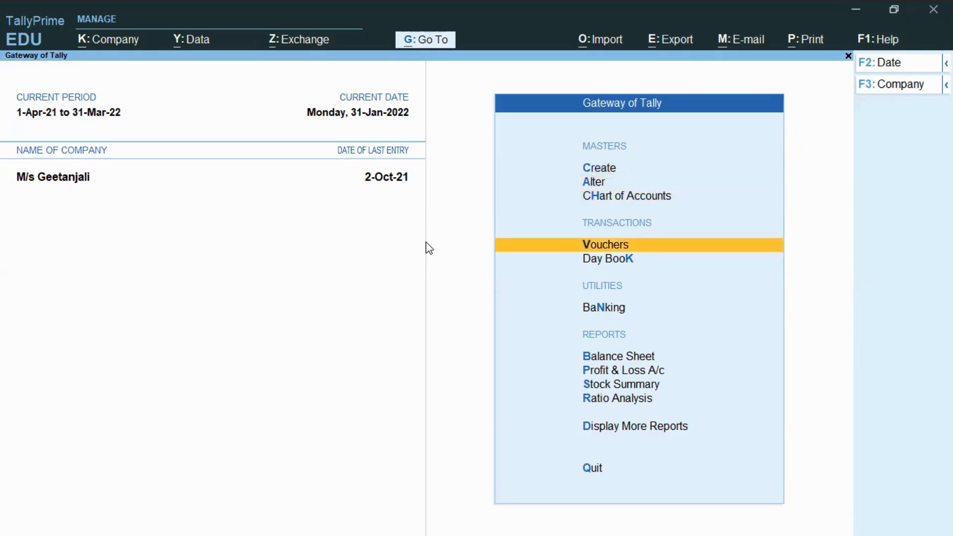
{"action": "key", "text": "Return"}
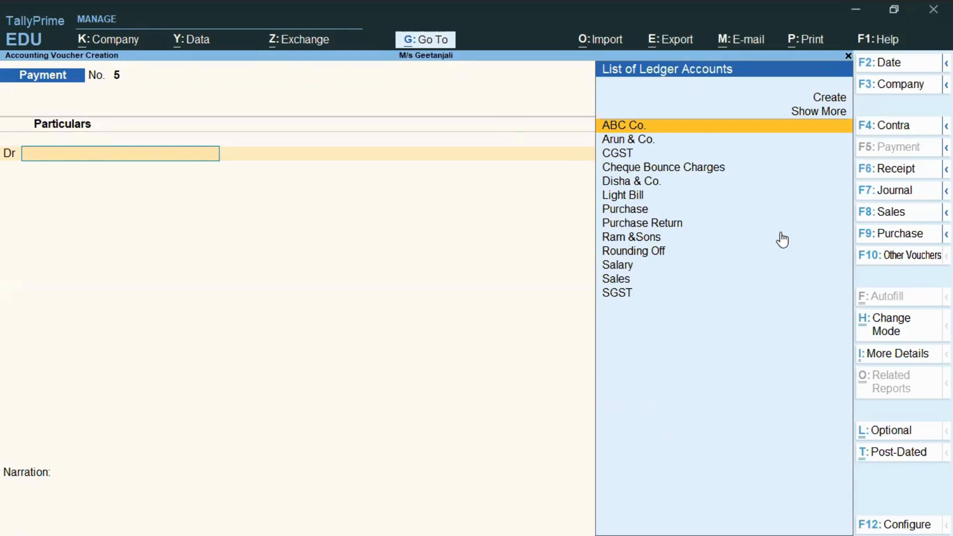
{"action": "left_click", "coordinate": [879, 171]}
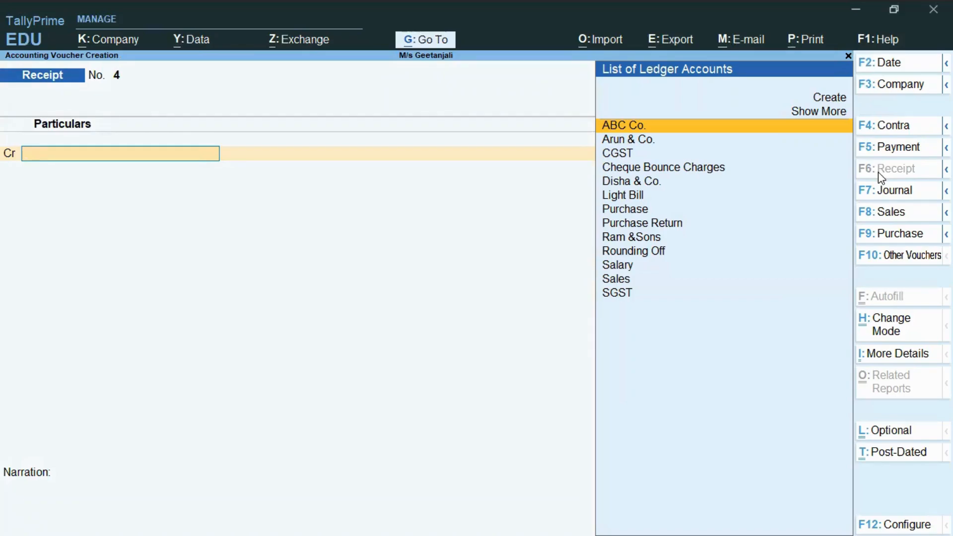
{"action": "left_click", "coordinate": [880, 149]}
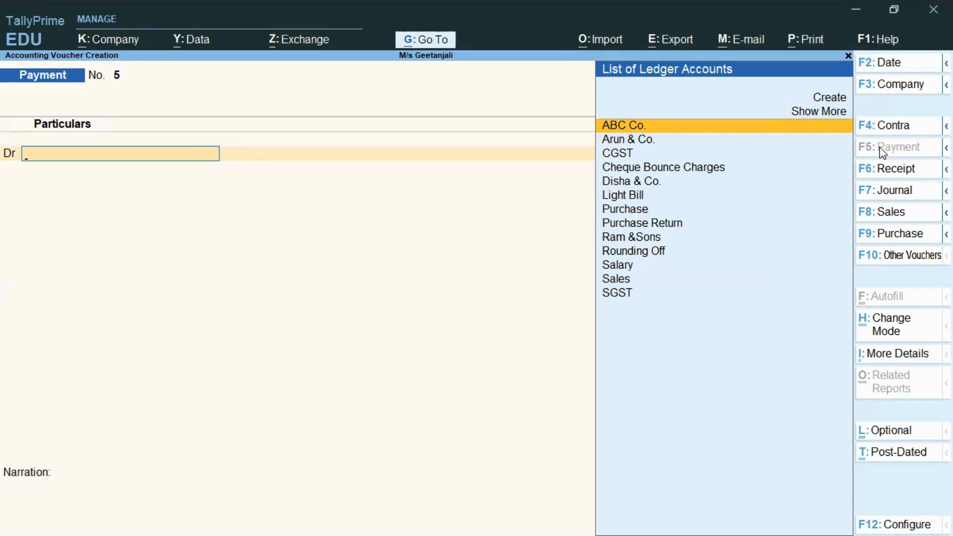
Debit Light Bill with 5000 in the payment voucher and credit the same amount to ICICI Bank
{"action": "type", "text": "Li"}
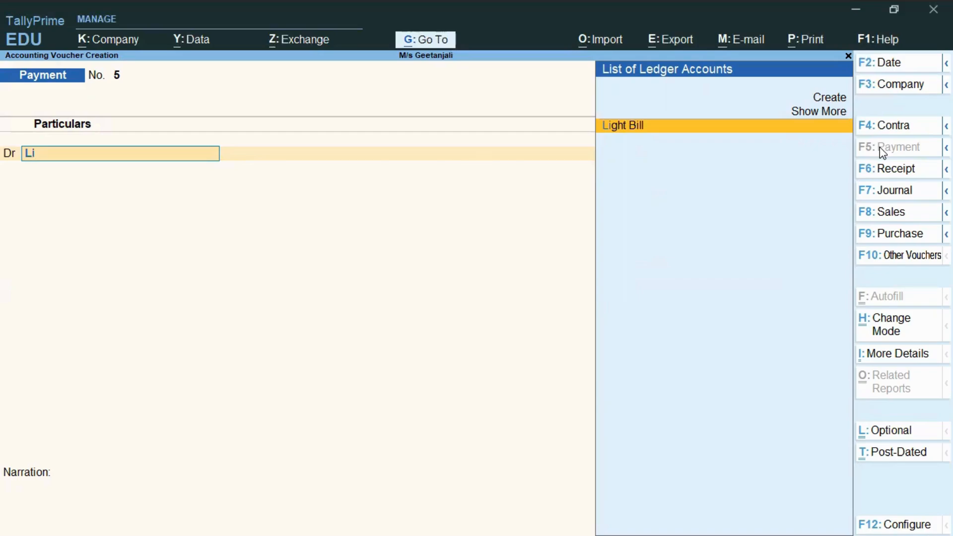
{"action": "key", "text": "Return"}
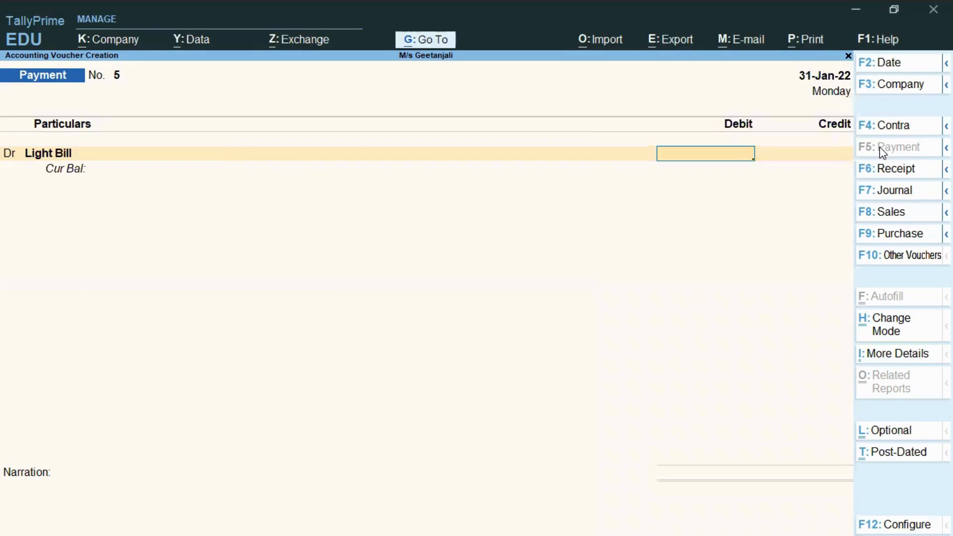
{"action": "type", "text": "5000"}
{"action": "key", "text": "Return"}
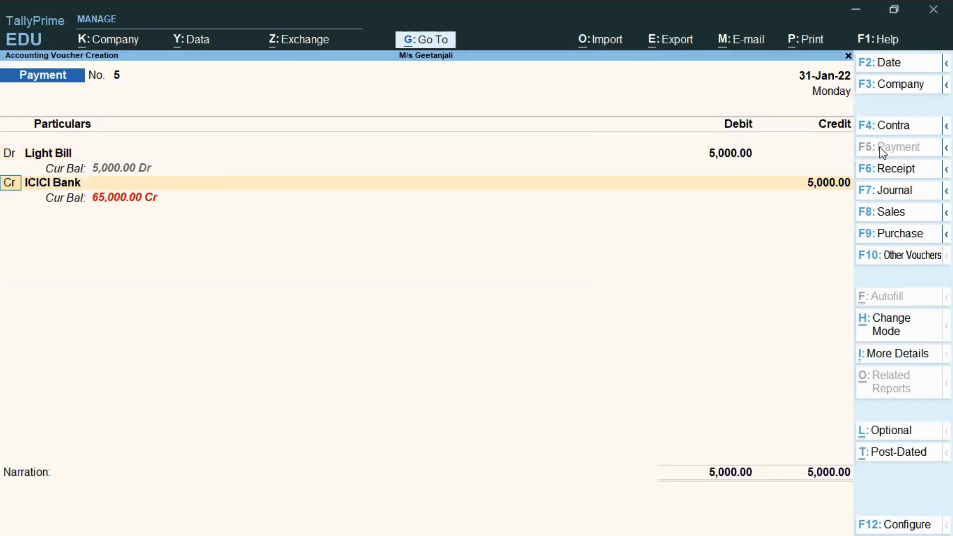
{"action": "key", "text": "Return"}
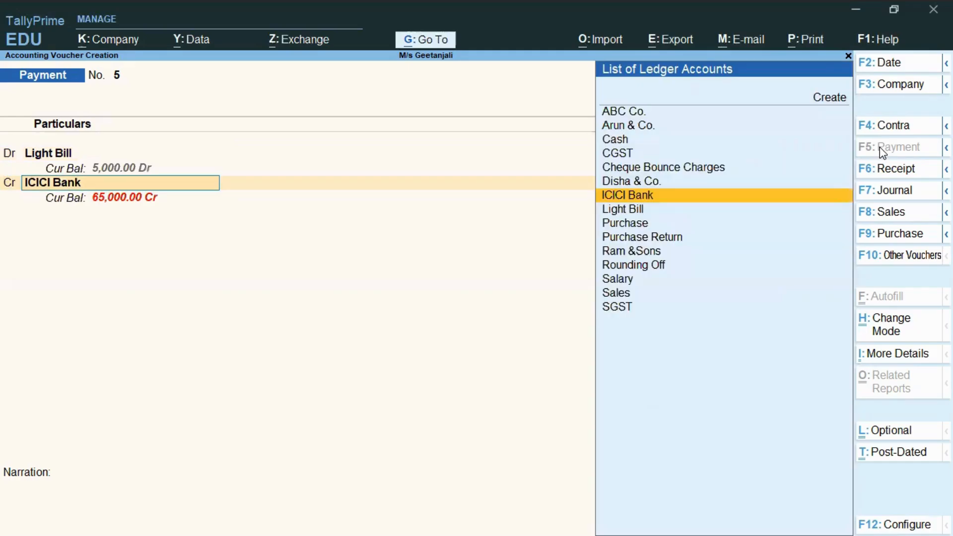
{"action": "key", "text": "Return"}
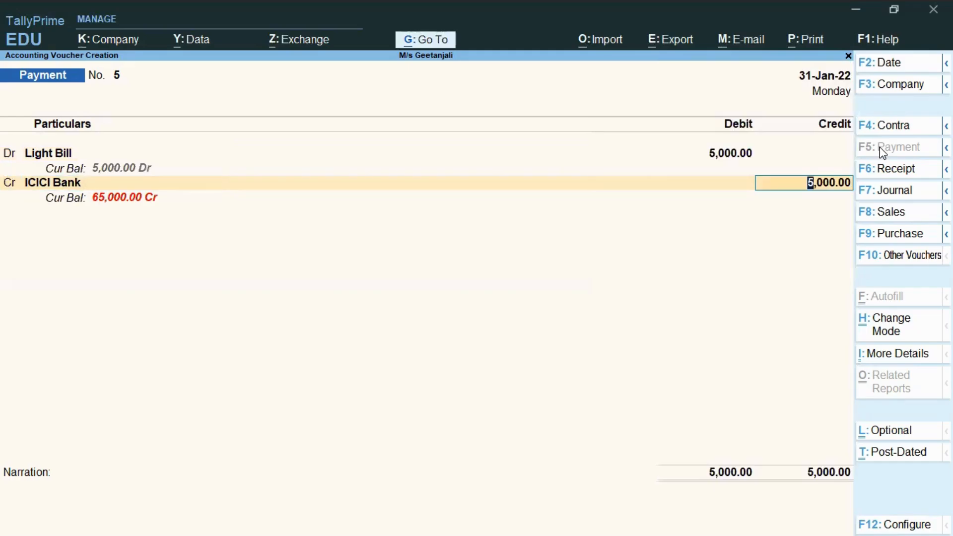
{"action": "key", "text": "Return"}
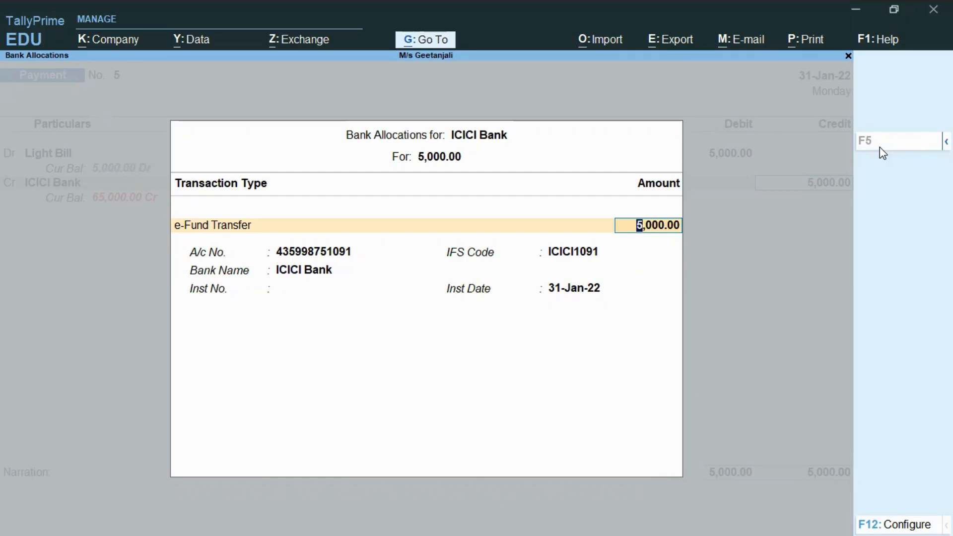
Leave the bank allocations, go back to the Light Bill debit entry and open its ledger for alteration
{"action": "key", "text": "BackSpace"}
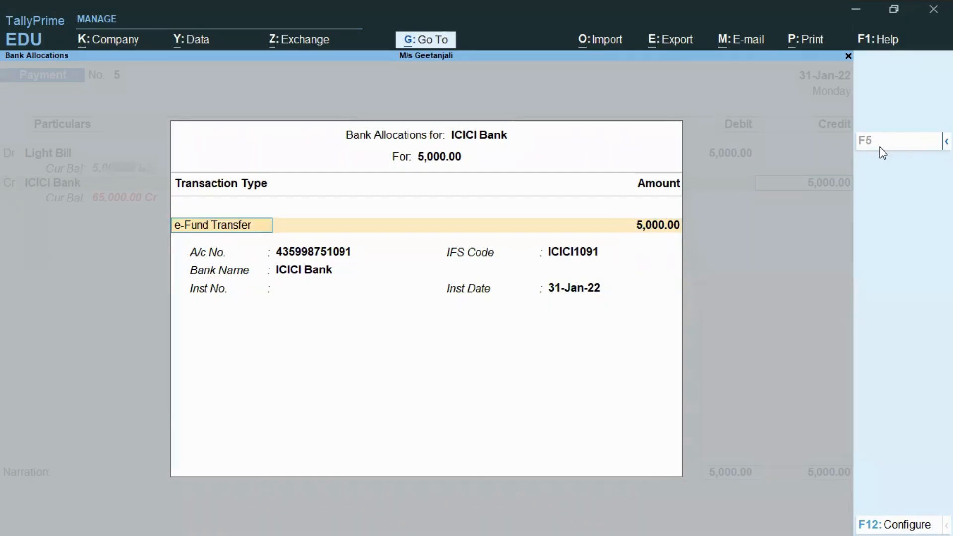
{"action": "key", "text": "Escape"}
{"action": "key", "text": "BackSpace"}
{"action": "key", "text": "BackSpace"}
{"action": "key", "text": "BackSpace"}
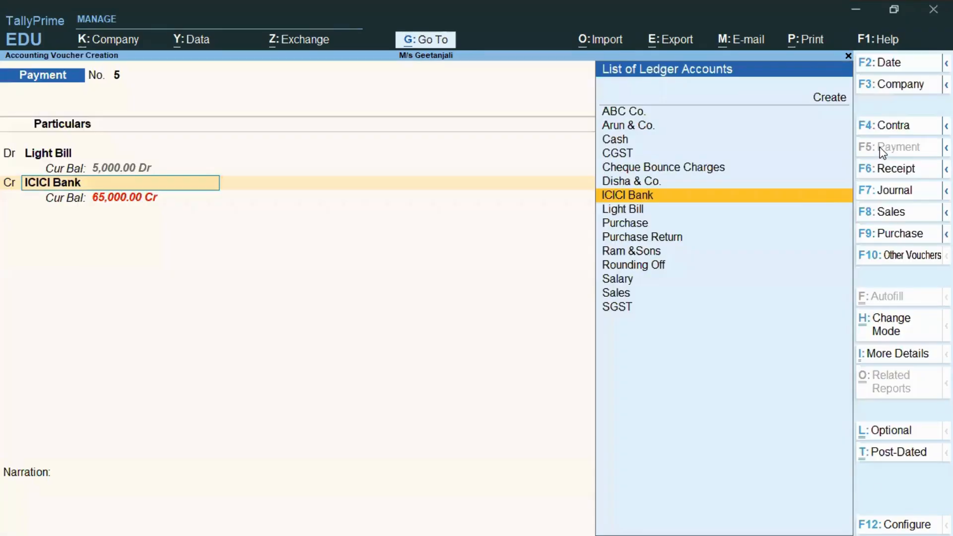
{"action": "key", "text": "BackSpace"}
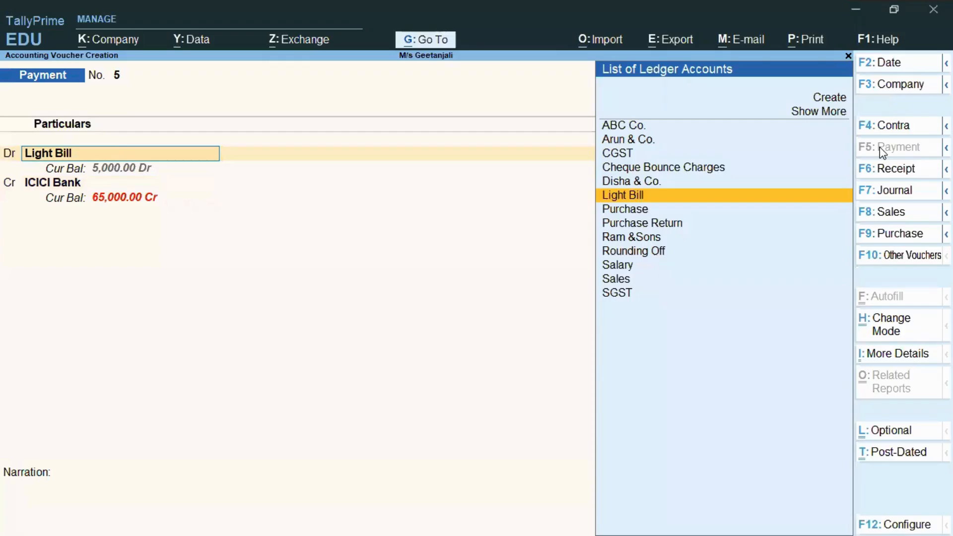
{"action": "key", "text": "ctrl"}
{"action": "key", "text": "ctrl+Return"}
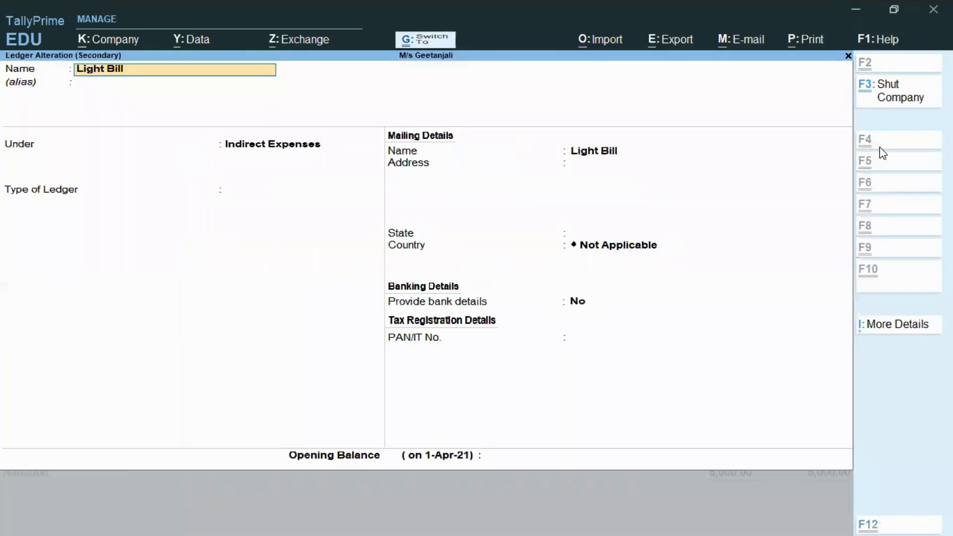
Keep the Light Bill ledger under Indirect Expenses and set Provide bank details to Yes
{"action": "key", "text": "Return"}
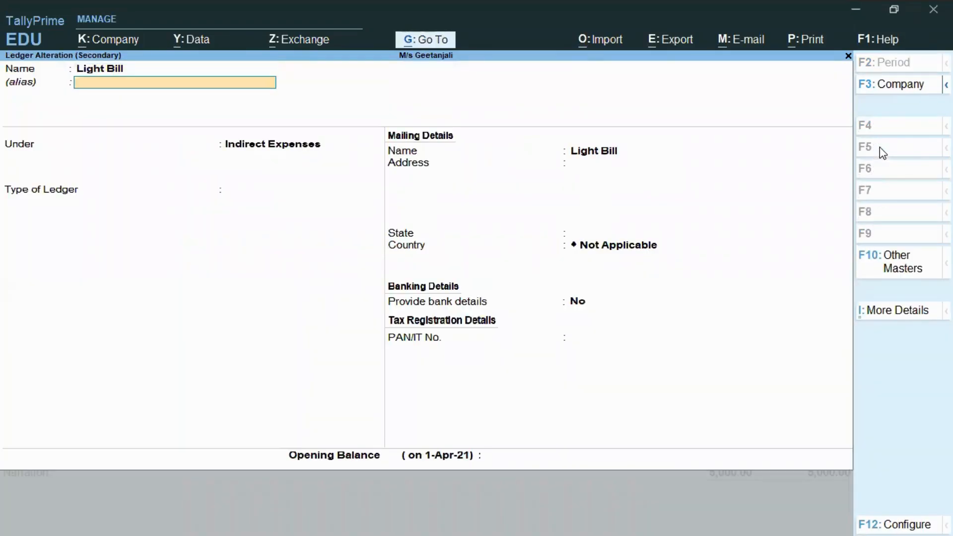
{"action": "key", "text": "Return"}
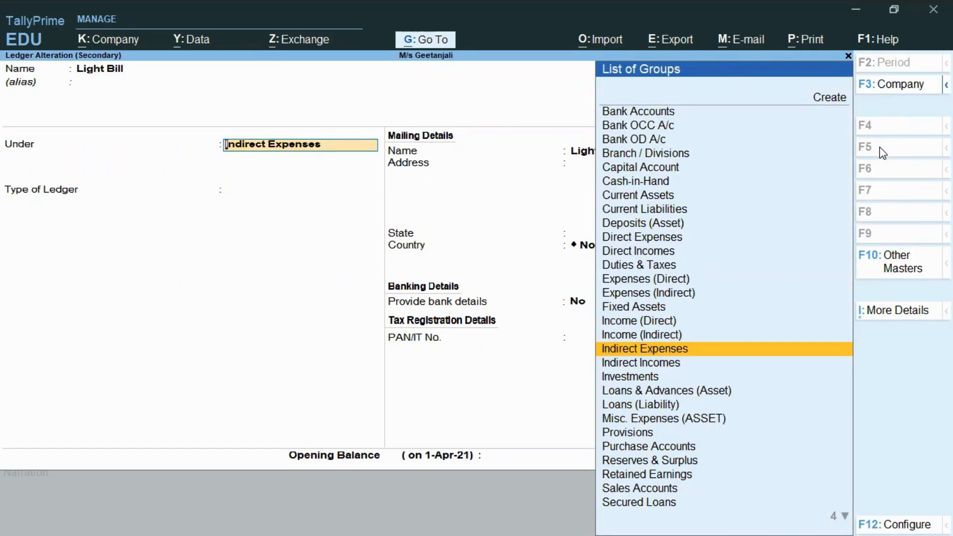
{"action": "key", "text": "Return"}
{"action": "key", "text": "Return"}
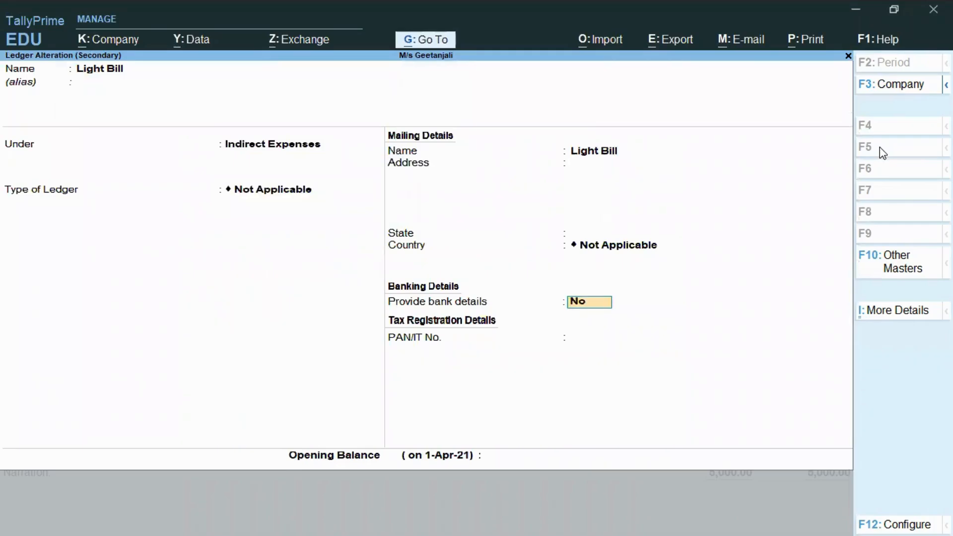
{"action": "type", "text": "y"}
{"action": "key", "text": "Return"}
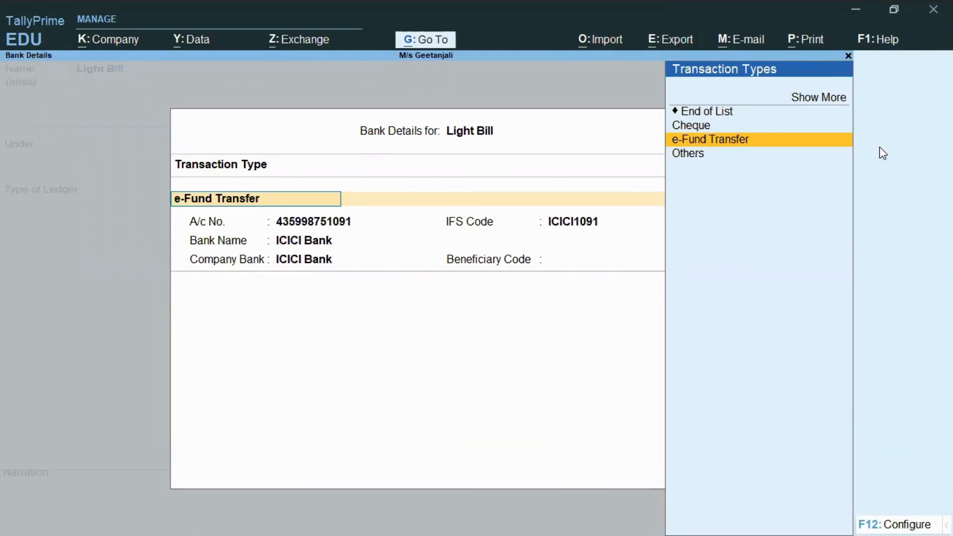
Accept the e-Fund Transfer details with ICICI Bank as bank and company bank, leave the beneficiary code blank, and save the ledger
{"action": "key", "text": "Return"}
{"action": "key", "text": "Return"}
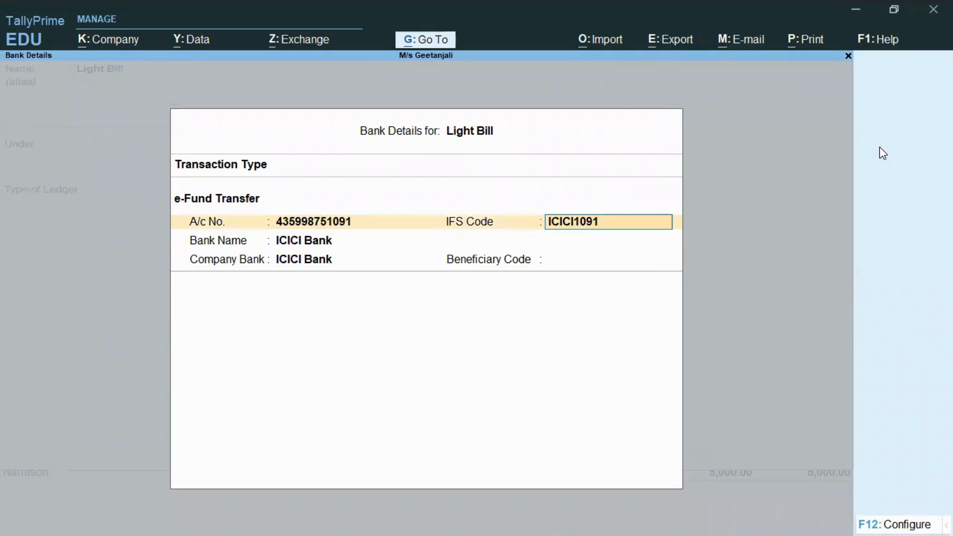
{"action": "key", "text": "Return"}
{"action": "key", "text": "Return"}
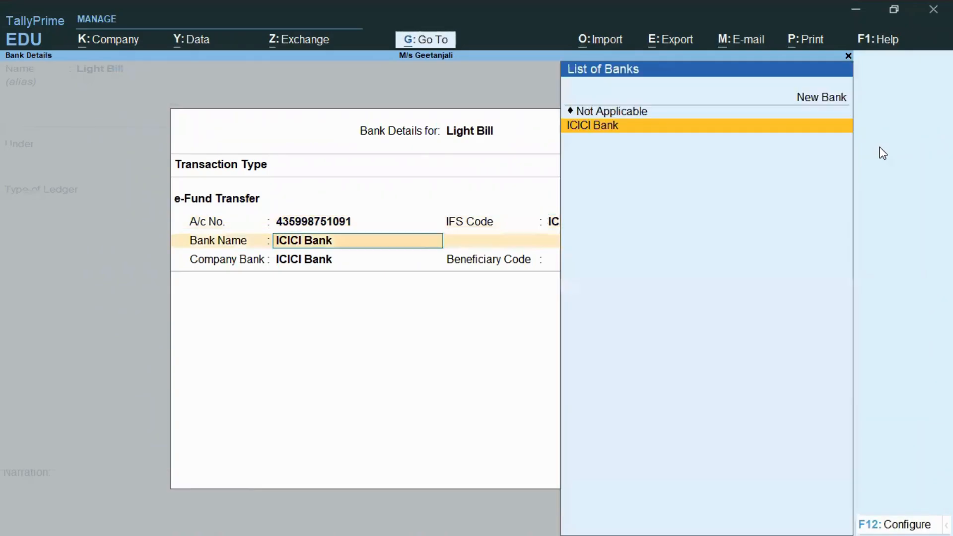
{"action": "key", "text": "Return"}
{"action": "key", "text": "Return"}
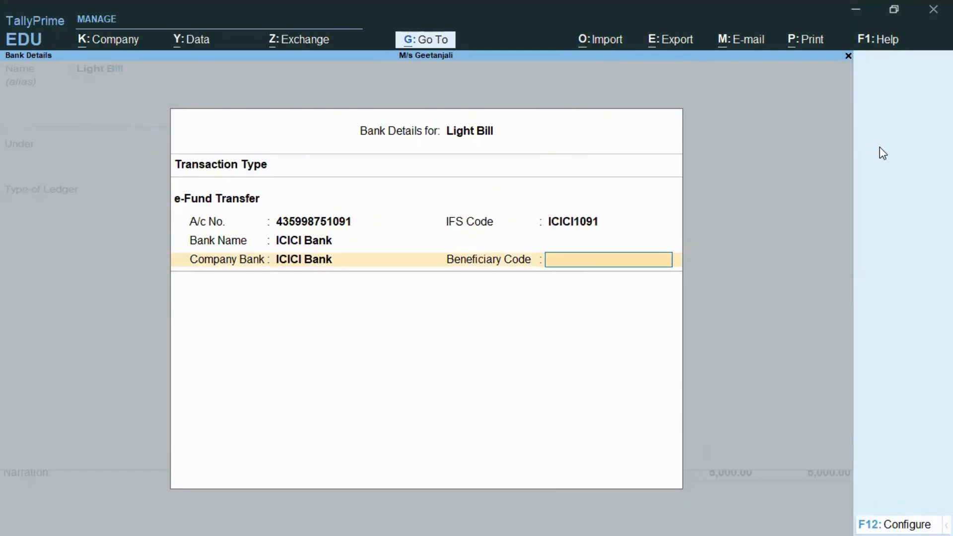
{"action": "key", "text": "Return"}
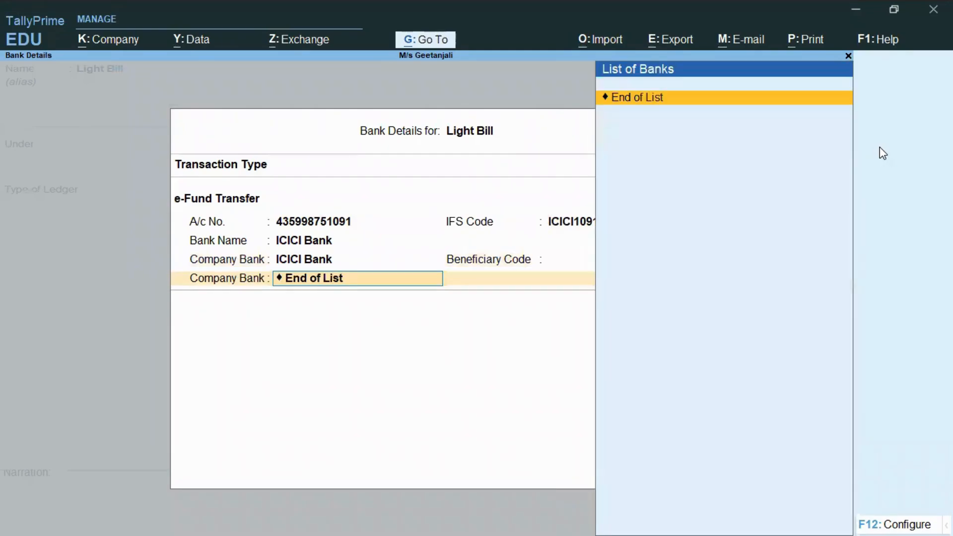
{"action": "key", "text": "Return"}
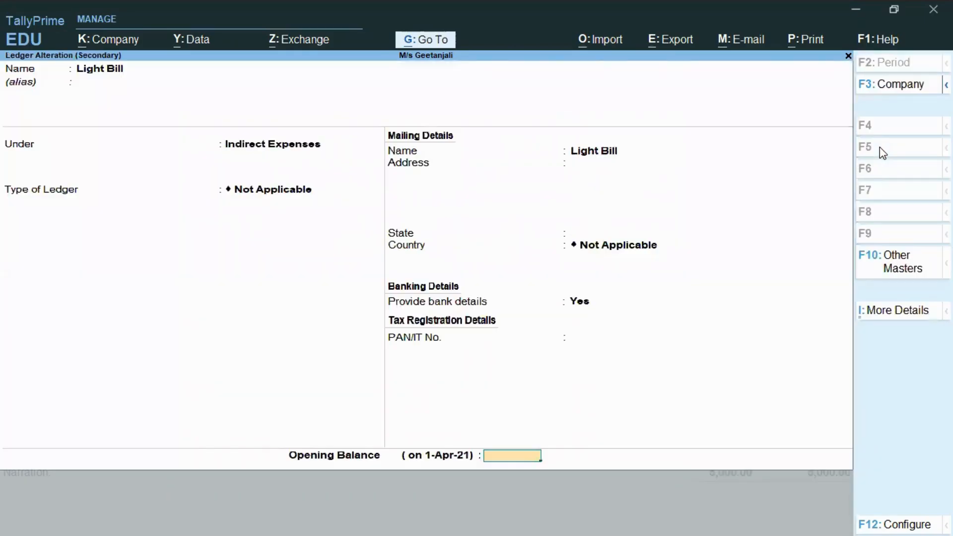
{"action": "key", "text": "Return"}
{"action": "key", "text": "Return"}
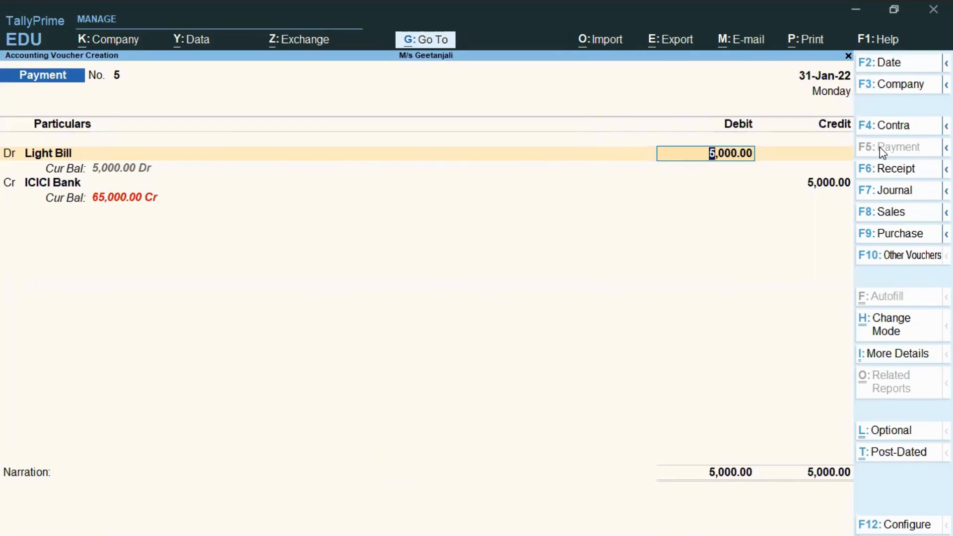
Allocate the 5,000 ICICI Bank payment as e-Fund Transfer dated 31-Jan-22 without instrument number or narration, and save the payment voucher
{"action": "key", "text": "Return"}
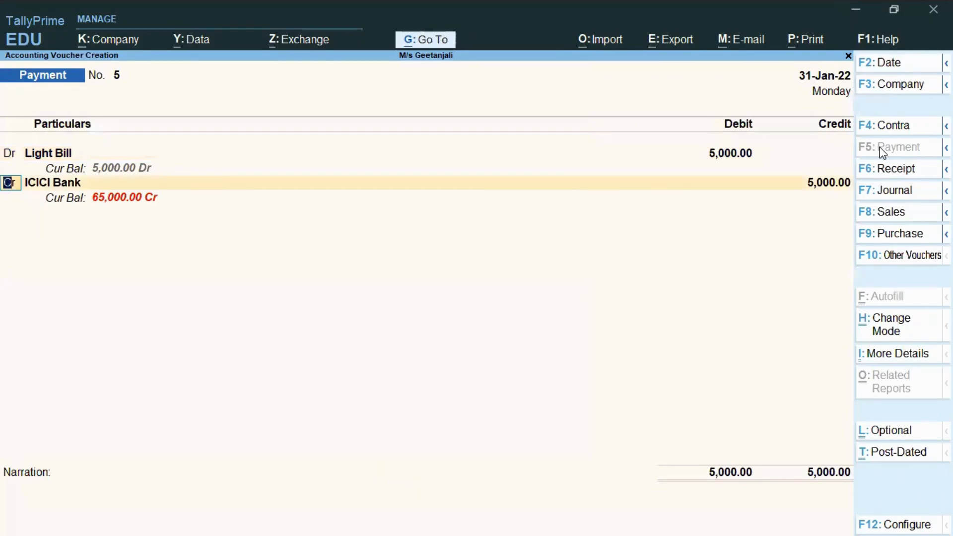
{"action": "key", "text": "Return"}
{"action": "key", "text": "Return"}
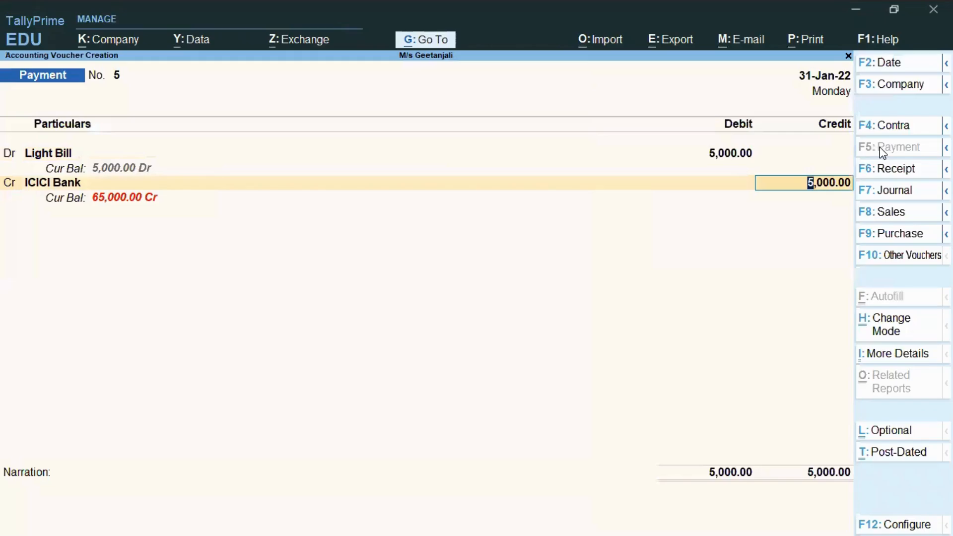
{"action": "key", "text": "Return"}
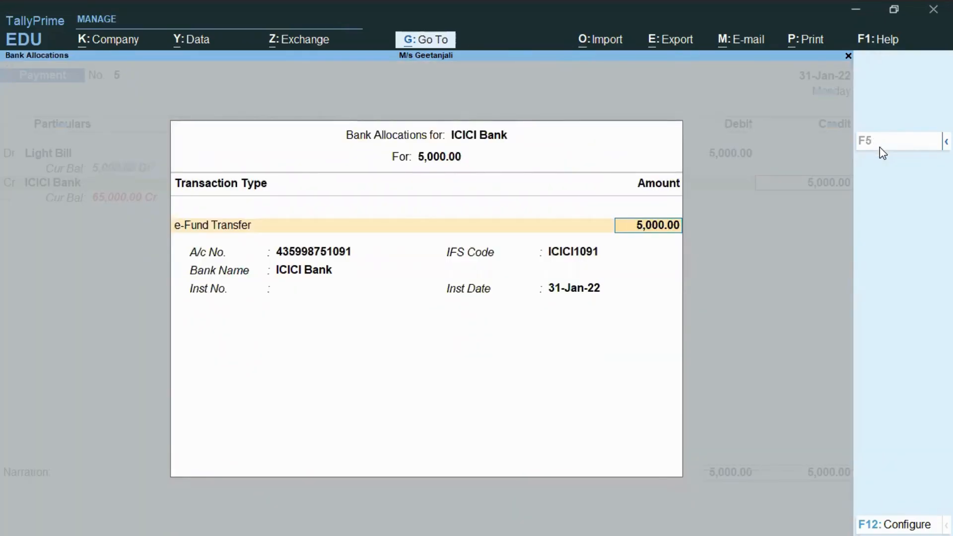
{"action": "key", "text": "Return"}
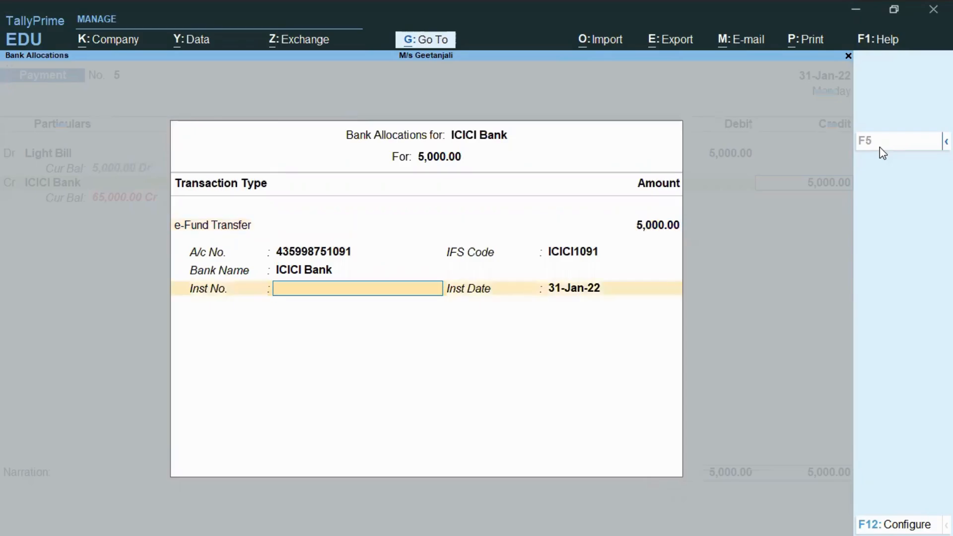
{"action": "key", "text": "Return"}
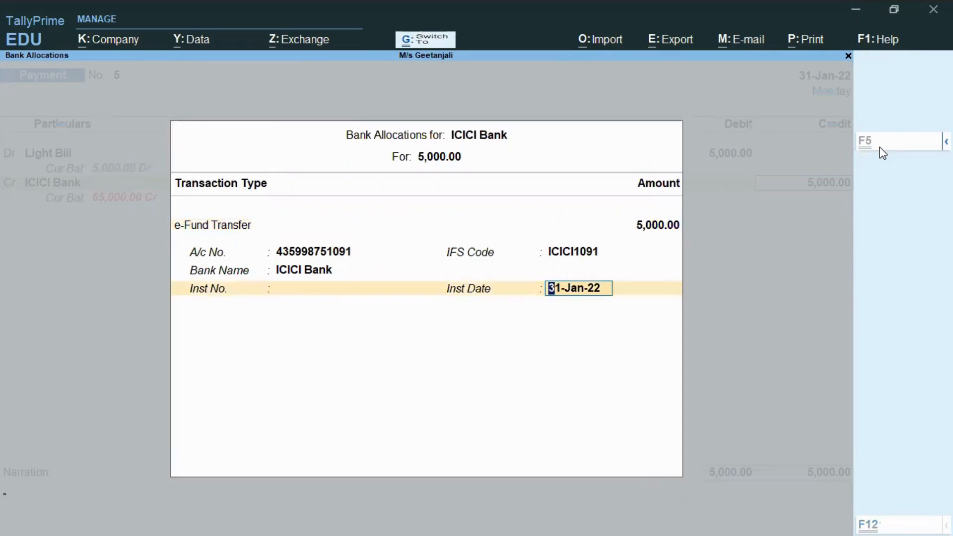
{"action": "key", "text": "ctrl+a"}
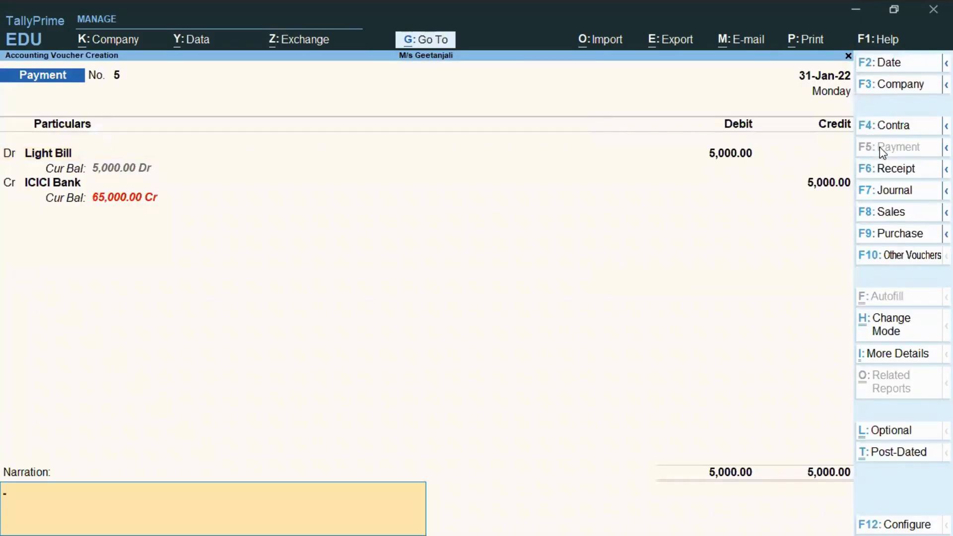
{"action": "key", "text": "Return"}
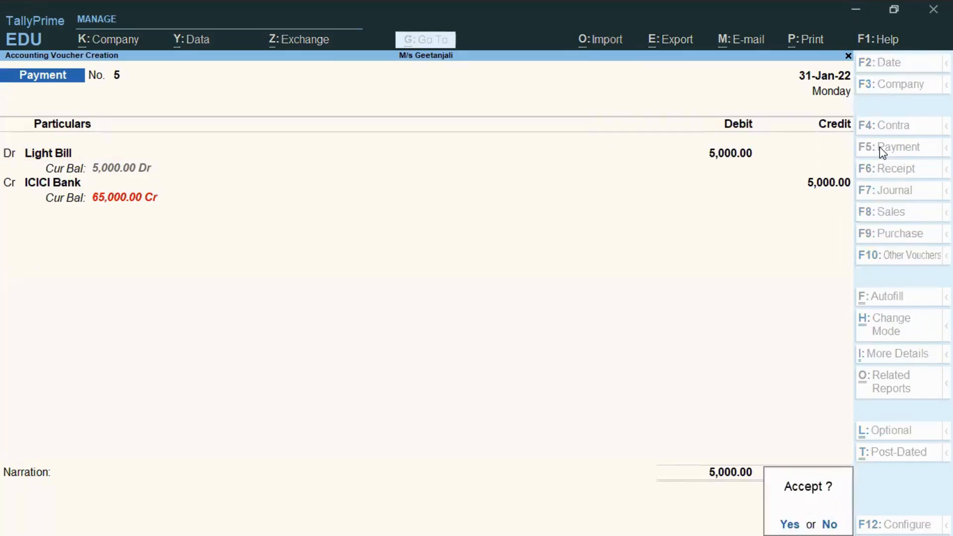
{"action": "key", "text": "Return"}
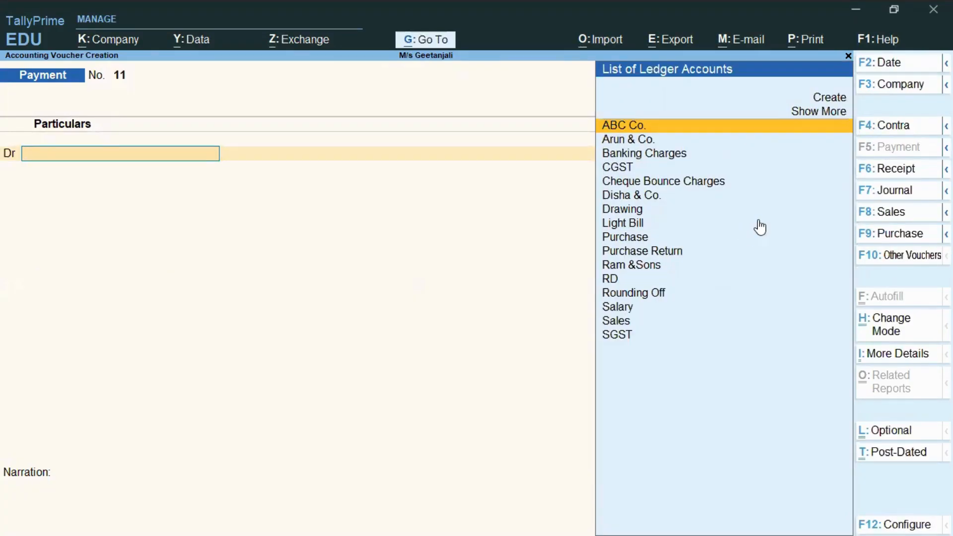
Start a Receipt voucher and choose Ram &Sons as the ledger to credit
{"action": "left_click", "coordinate": [876, 171]}
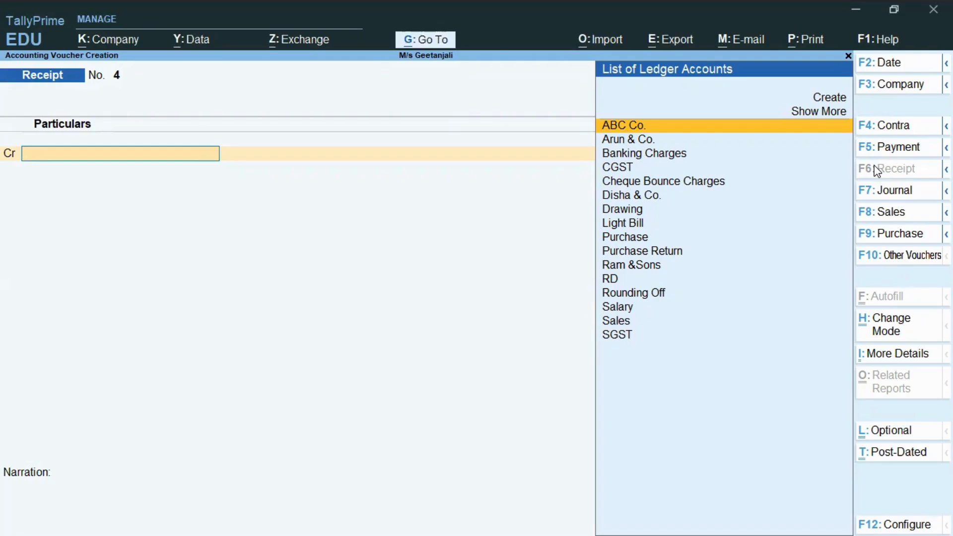
{"action": "key", "text": "Down"}
{"action": "key", "text": "Down"}
{"action": "key", "text": "Down"}
{"action": "key", "text": "Down"}
{"action": "key", "text": "Down"}
{"action": "key", "text": "Down"}
{"action": "key", "text": "Down"}
{"action": "key", "text": "Down"}
{"action": "key", "text": "Down"}
{"action": "key", "text": "Down"}
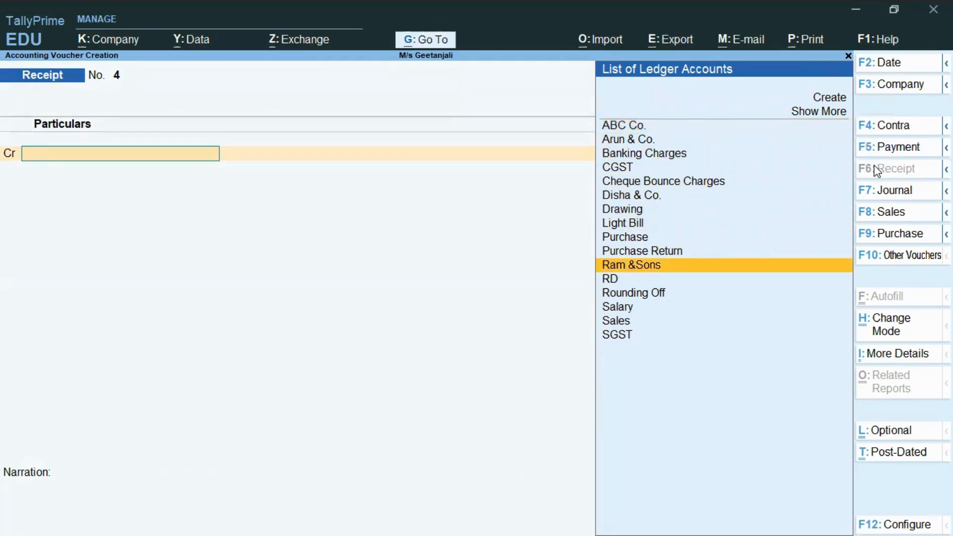
{"action": "key", "text": "Return"}
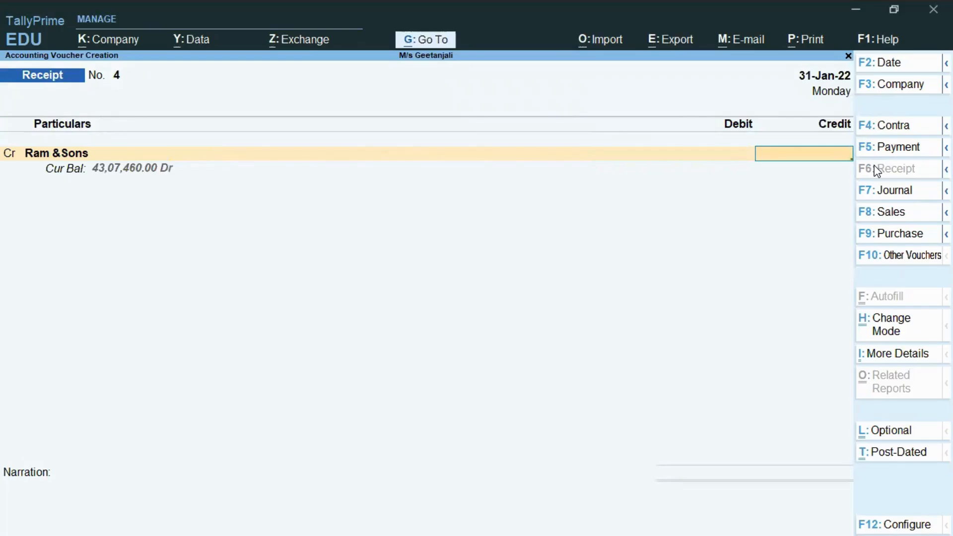
Credit 50,000 to Ram &Sons and allocate it as Agst Ref to pending bill 102
{"action": "type", "text": "50000"}
{"action": "key", "text": "Return"}
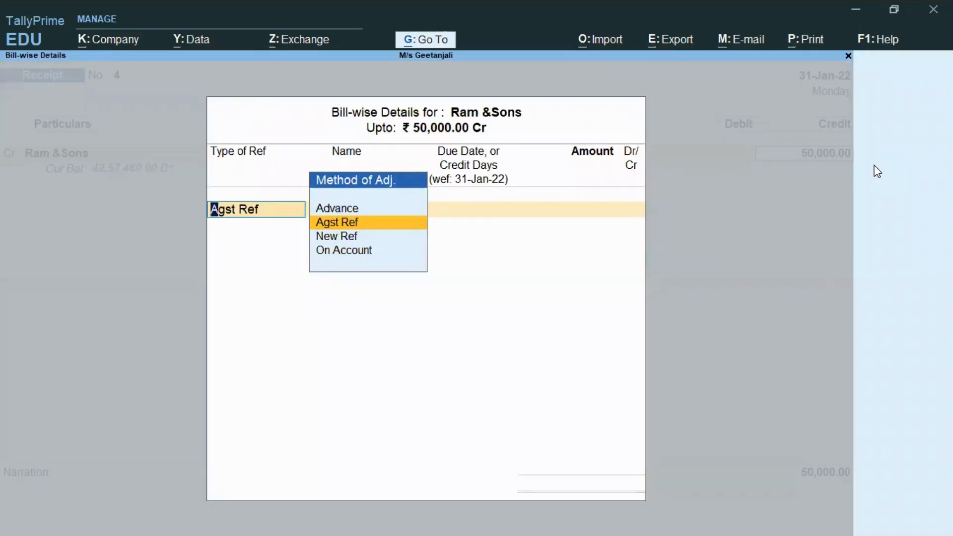
{"action": "key", "text": "Return"}
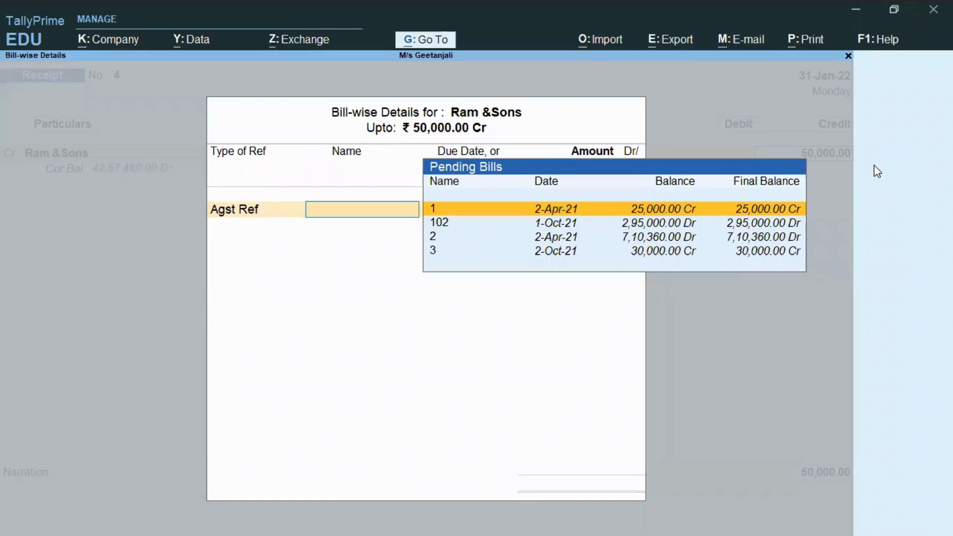
{"action": "key", "text": "Down"}
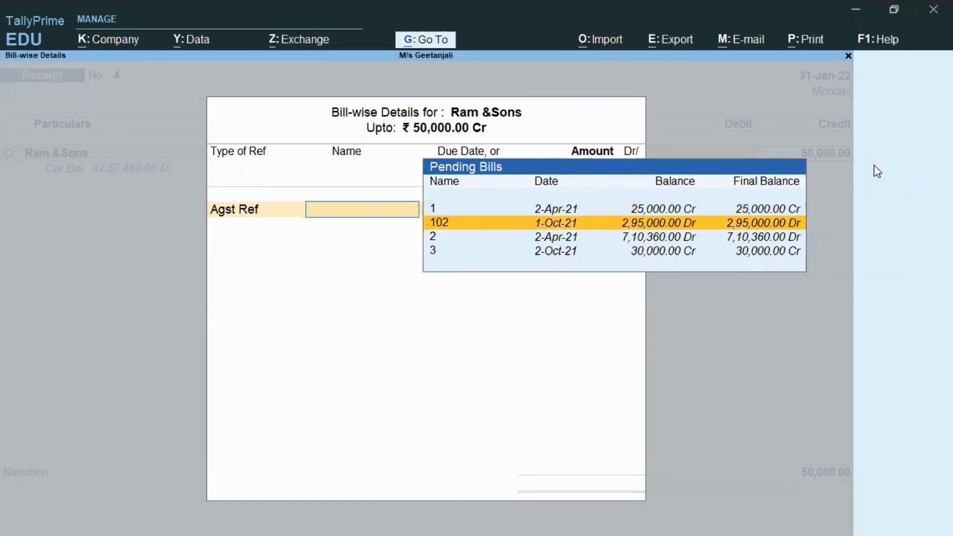
{"action": "key", "text": "Return"}
{"action": "key", "text": "Return"}
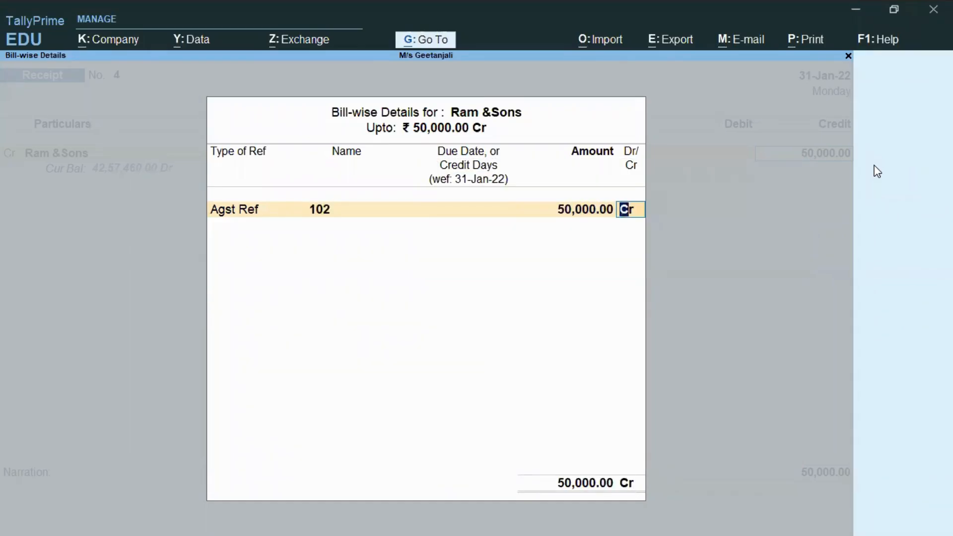
{"action": "key", "text": "Return"}
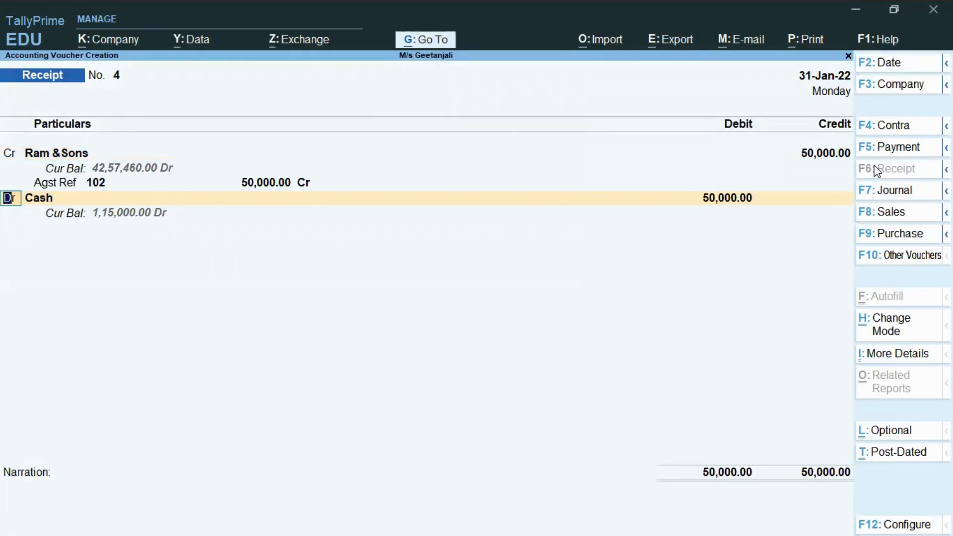
Replace Cash with ICICI Bank as the ledger to debit and accept the amount of 50,000
{"action": "key", "text": "Return"}
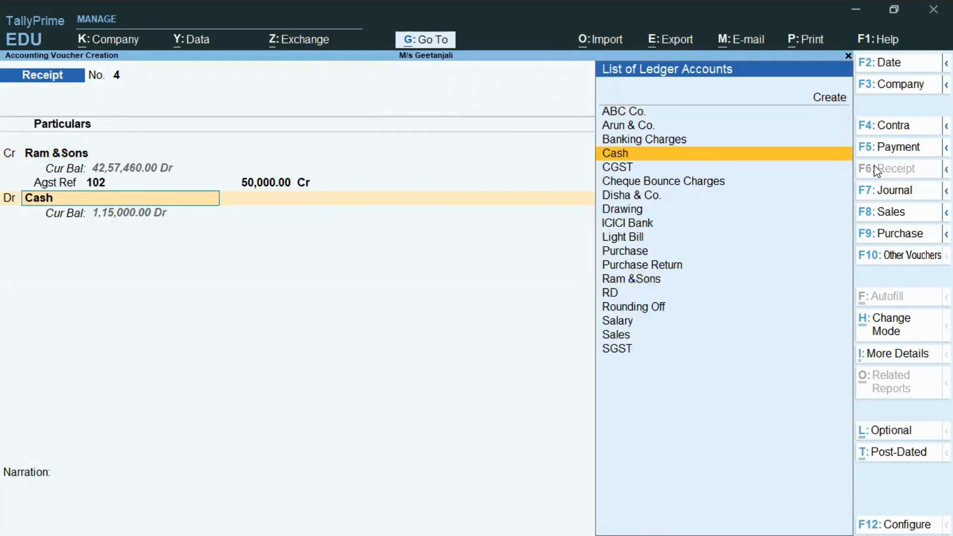
{"action": "type", "text": "I"}
{"action": "key", "text": "Return"}
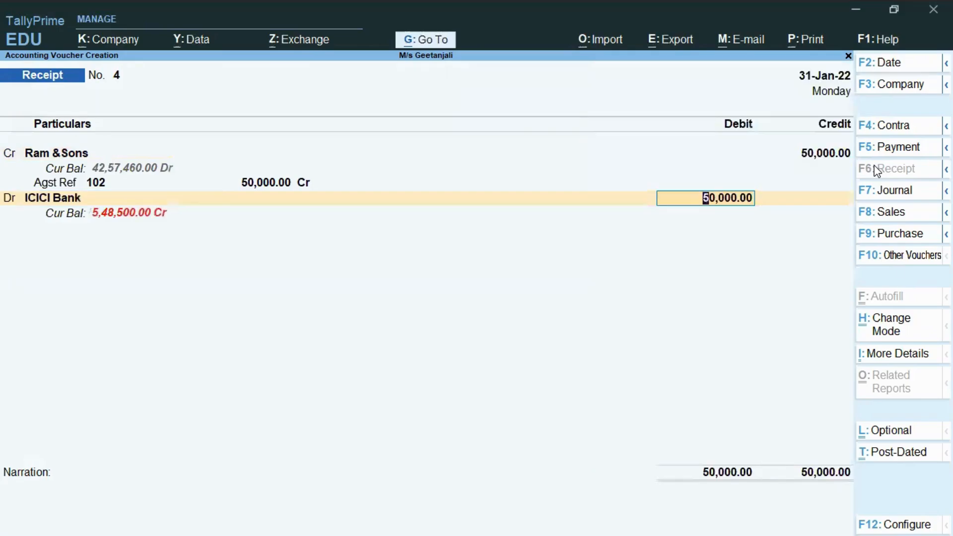
{"action": "key", "text": "Return"}
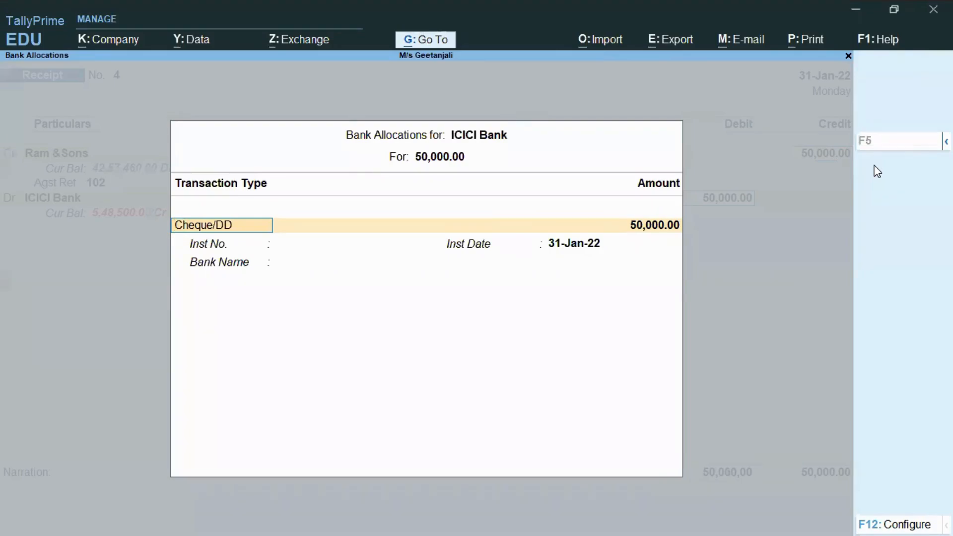
Allocate the 50,000 receipt as Cheque/DD dated 31-Jan-22, leave instrument number, bank name and narration blank, and save the receipt voucher
{"action": "key", "text": "Return"}
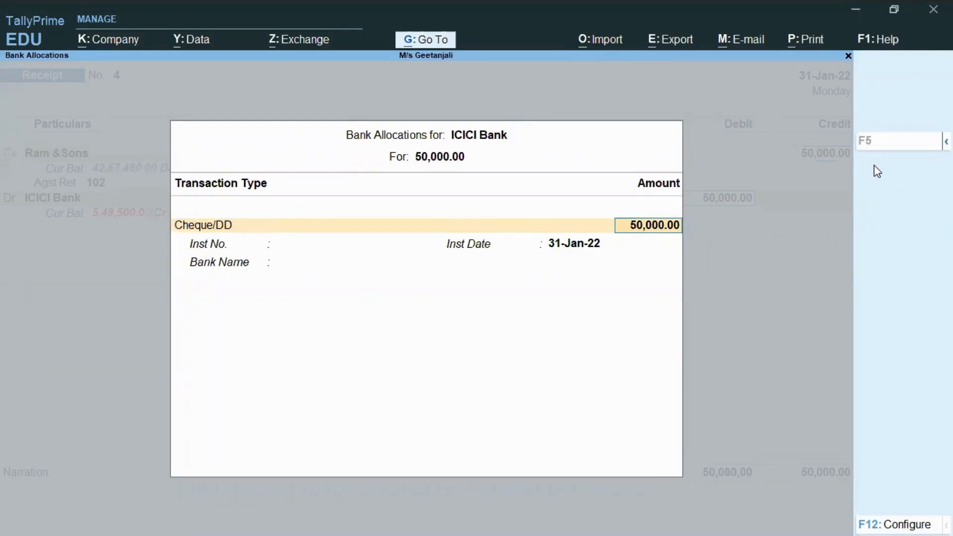
{"action": "key", "text": "Return"}
{"action": "key", "text": "Return"}
{"action": "key", "text": "Return"}
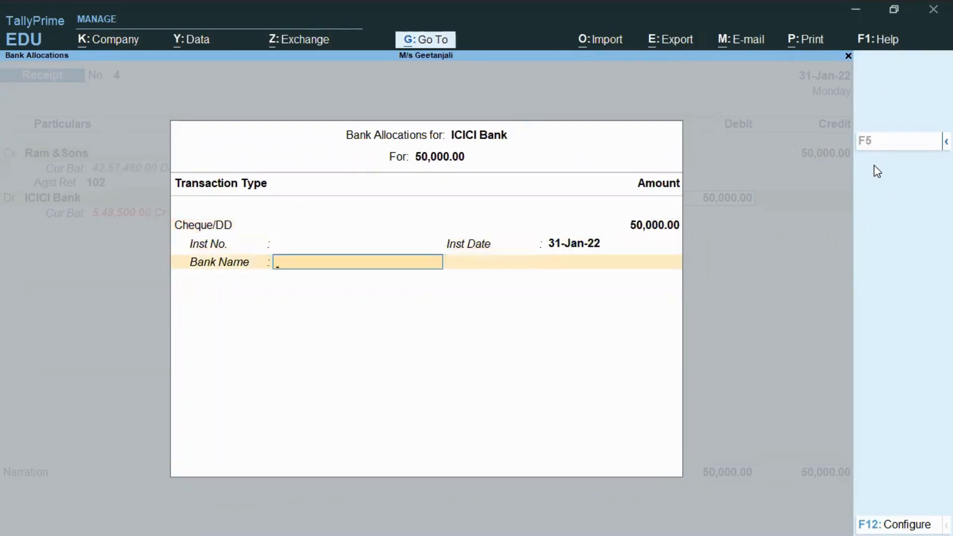
{"action": "key", "text": "Return"}
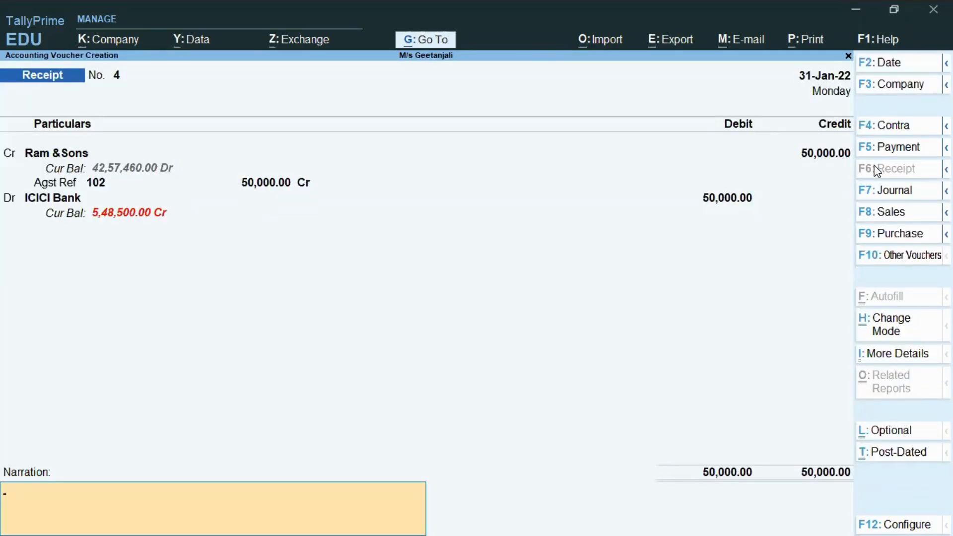
{"action": "key", "text": "Return"}
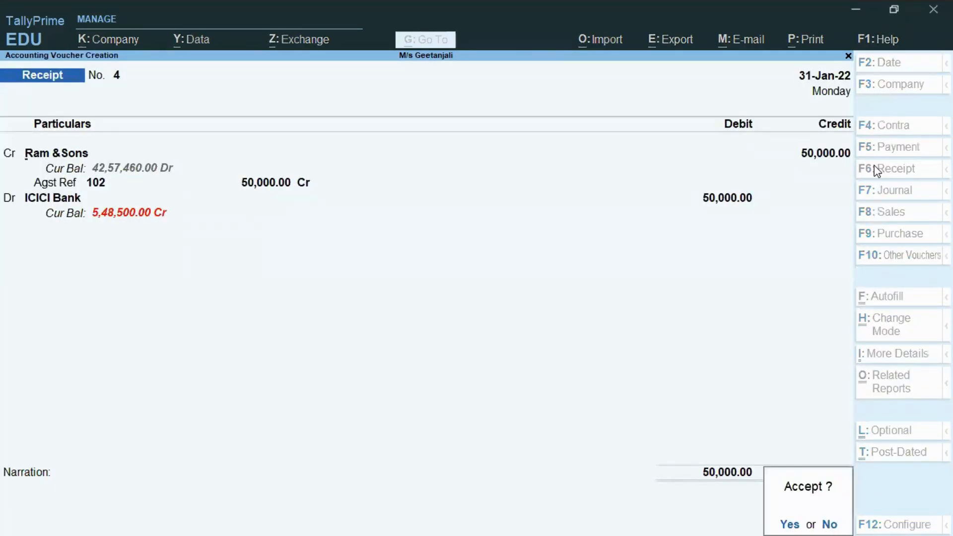
{"action": "key", "text": "Return"}
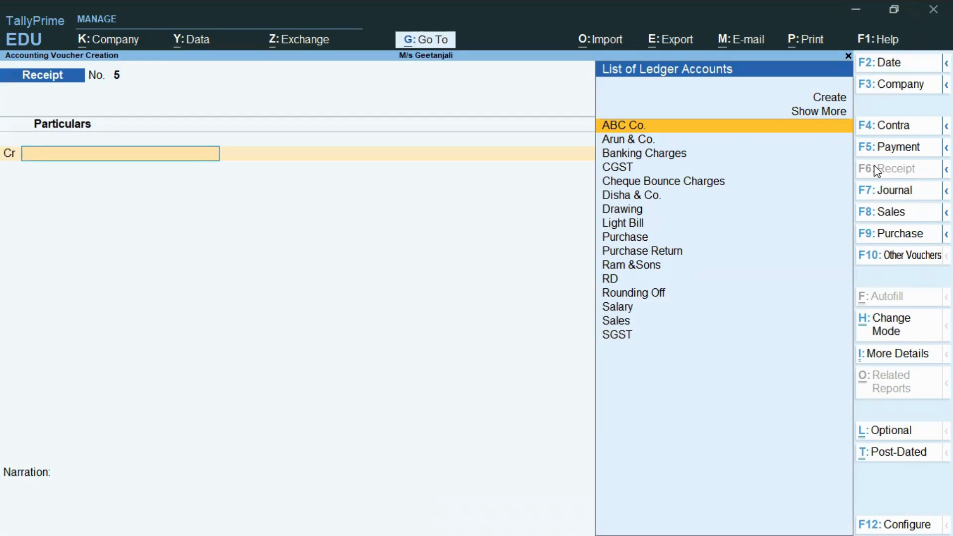
Start a Payment voucher and debit Ram &Sons with 50,000
{"action": "left_click", "coordinate": [896, 147]}
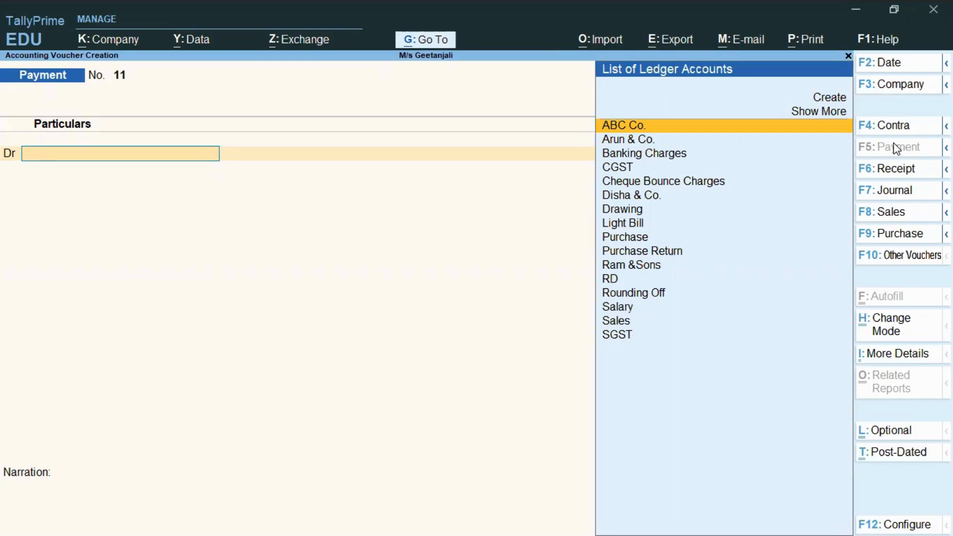
{"action": "type", "text": "R"}
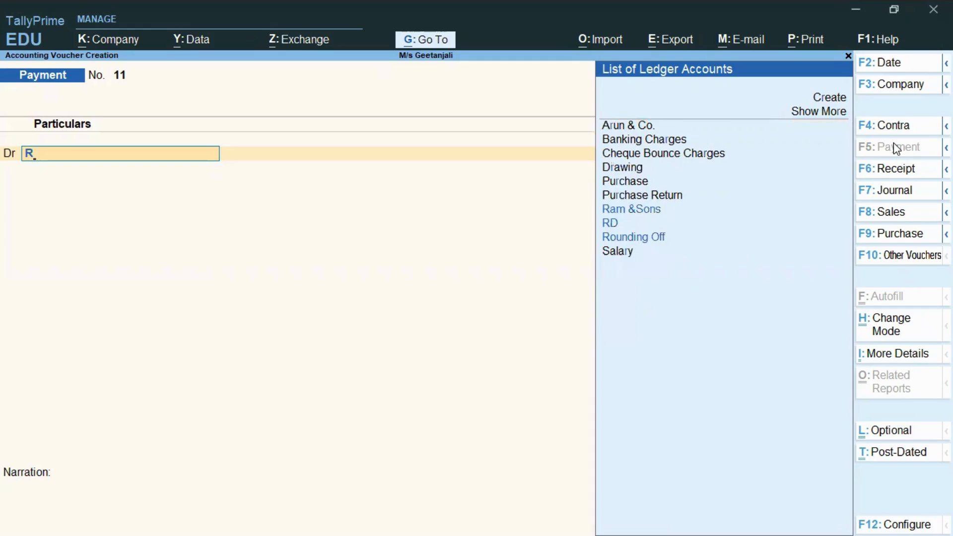
{"action": "key", "text": "Return"}
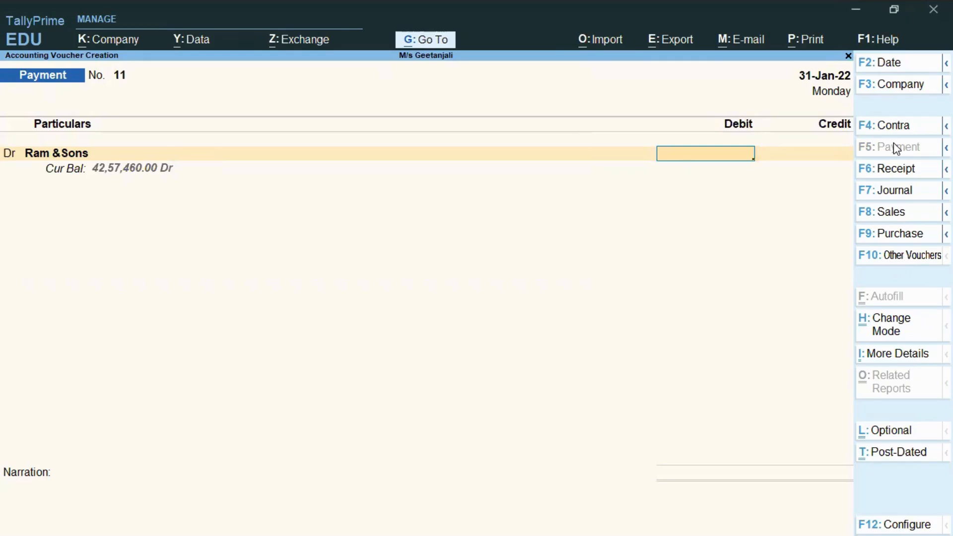
{"action": "type", "text": "50000"}
{"action": "key", "text": "Return"}
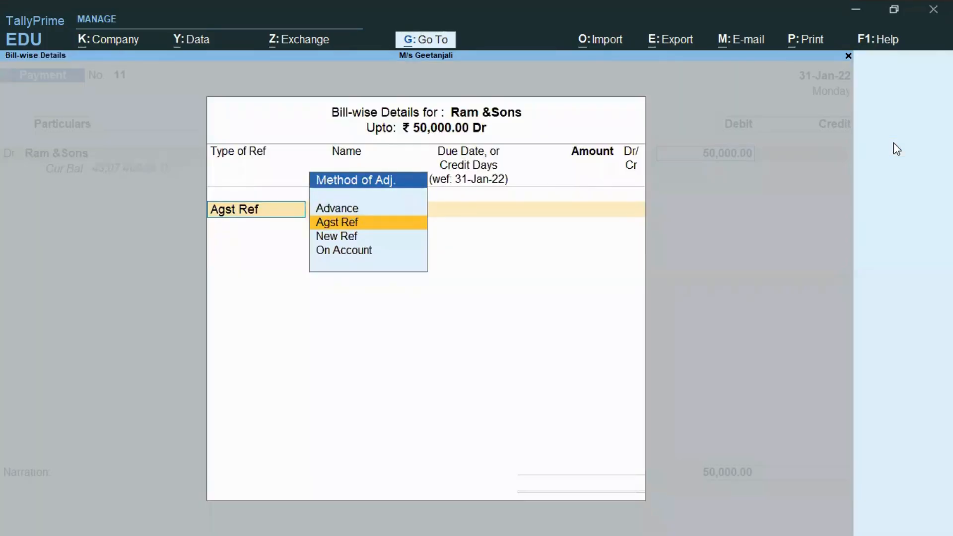
Allocate the Ram &Sons payment as Agst Ref to pending bill 102
{"action": "key", "text": "Return"}
{"action": "key", "text": "Down"}
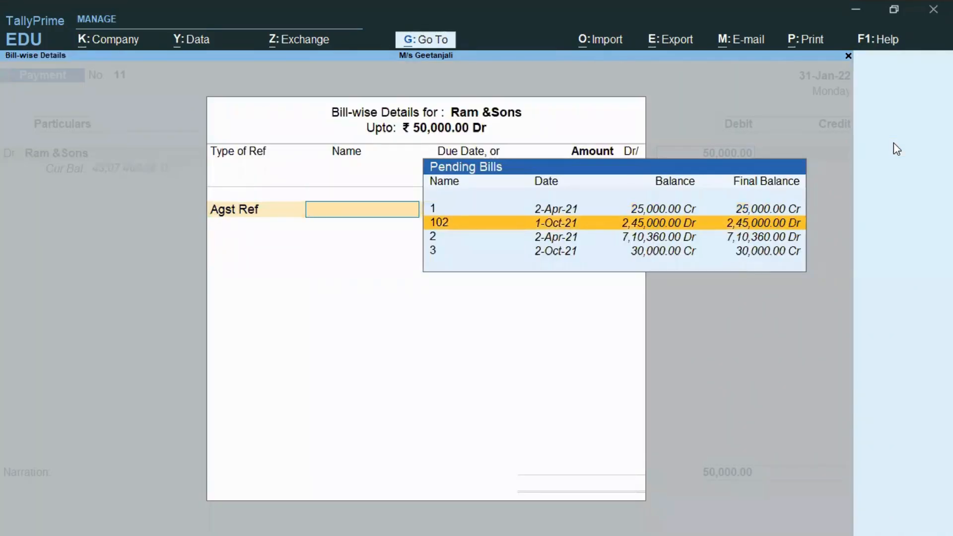
{"action": "key", "text": "Return"}
{"action": "key", "text": "Return"}
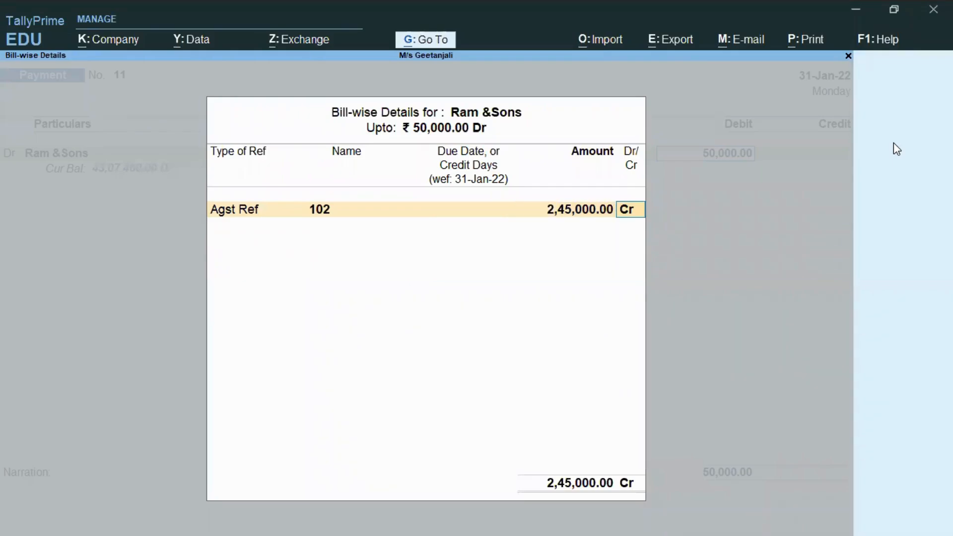
{"action": "key", "text": "Return"}
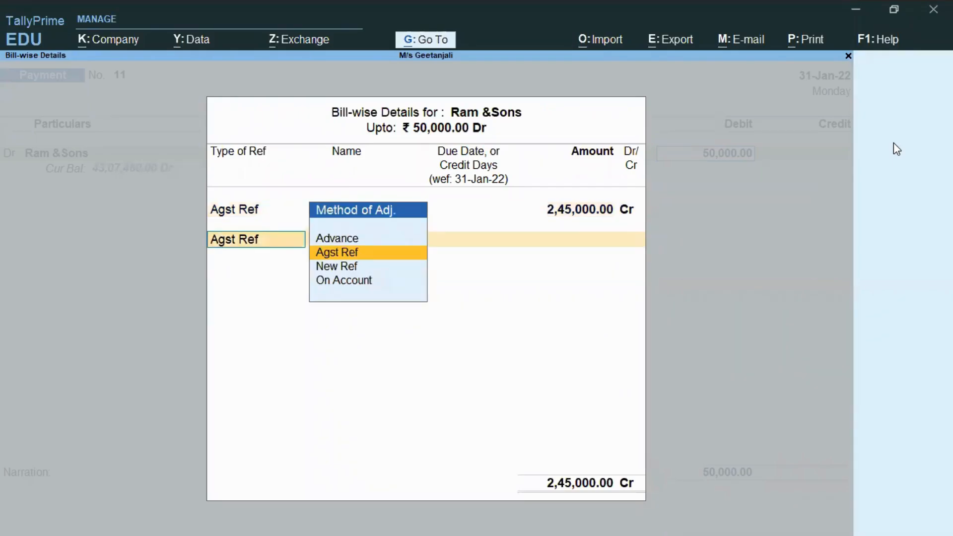
Correct the bill 102 allocation to 50,000 Dr and accept the bill-wise details
{"action": "key", "text": "BackSpace"}
{"action": "key", "text": "BackSpace"}
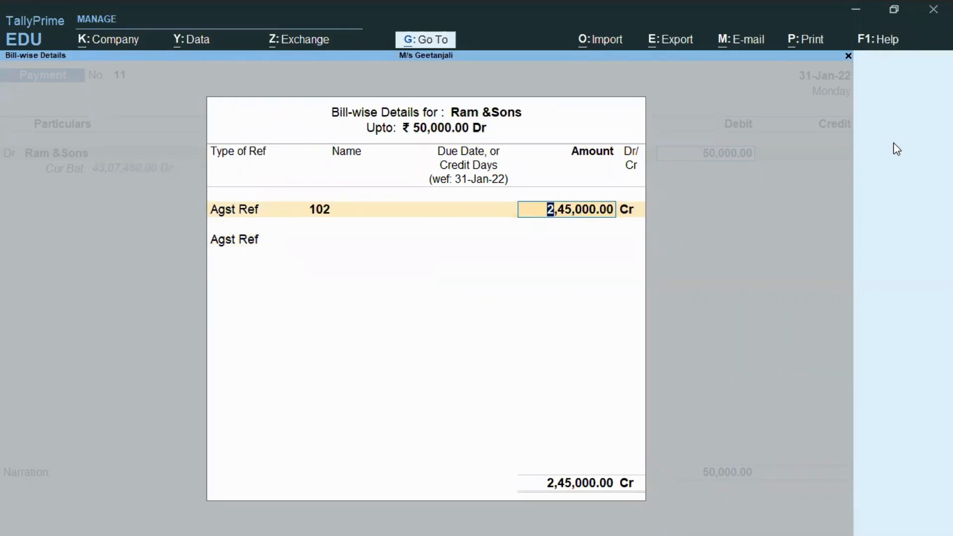
{"action": "type", "text": "50,000"}
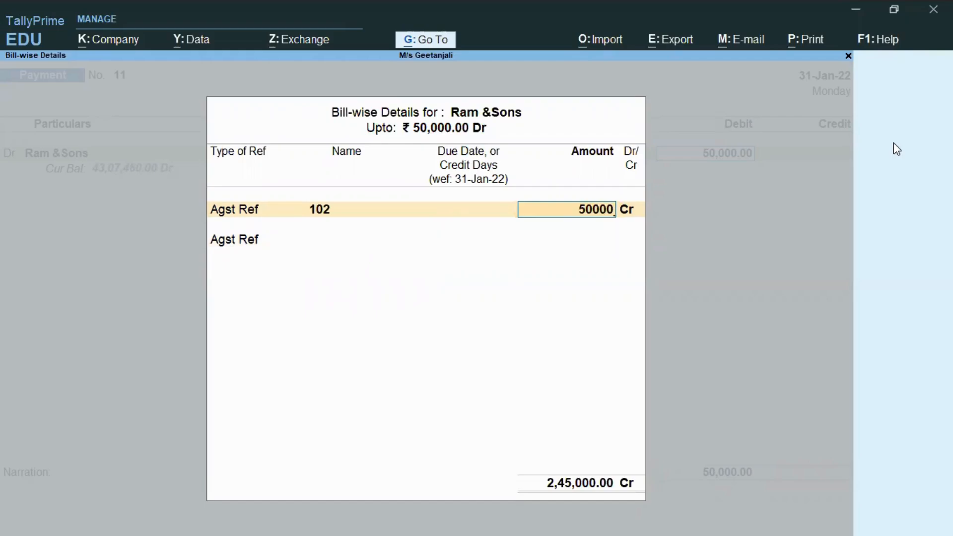
{"action": "key", "text": "Return"}
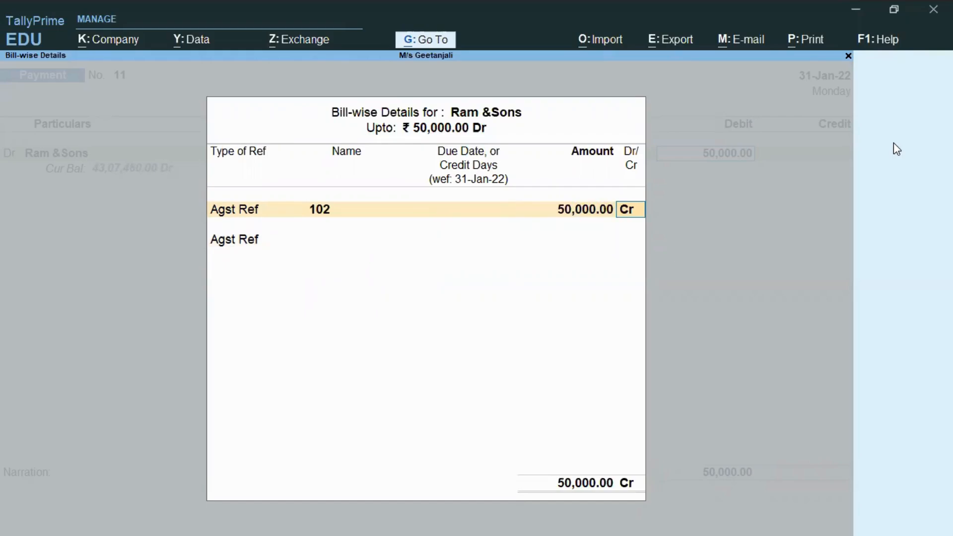
{"action": "type", "text": "dr"}
{"action": "key", "text": "Return"}
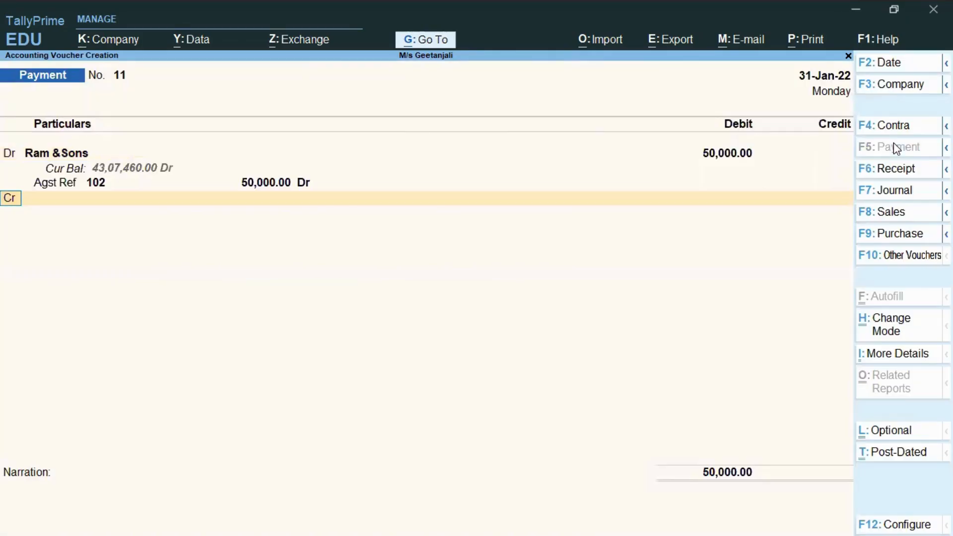
Choose ICICI Bank as the ledger to credit and accept the amount of 50,000
{"action": "key", "text": "Return"}
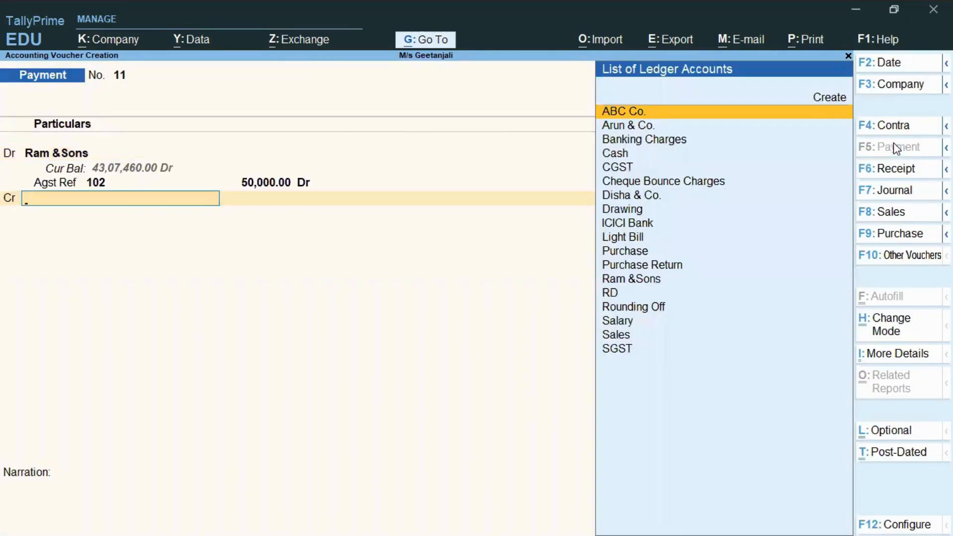
{"action": "type", "text": "Ic"}
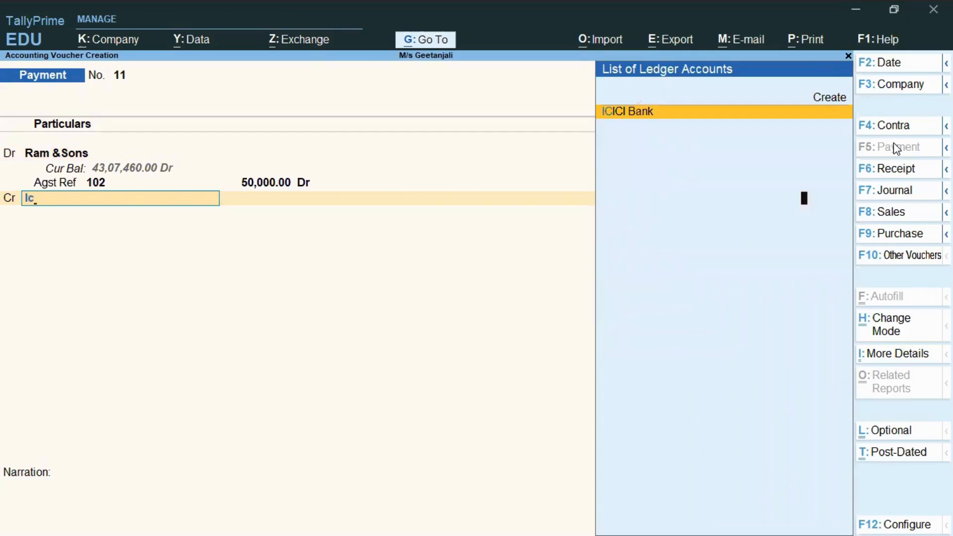
{"action": "key", "text": "Return"}
{"action": "key", "text": "Return"}
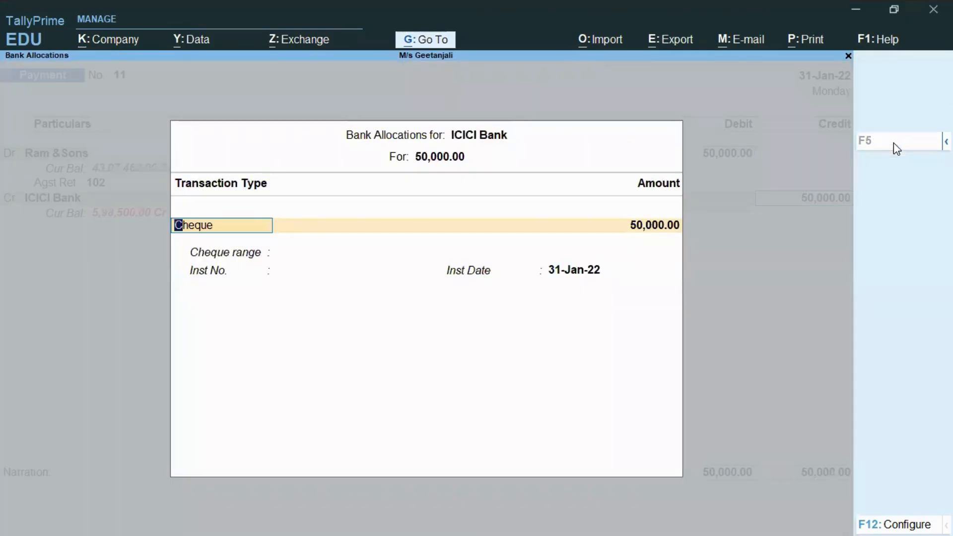
Allocate the 50,000 payment as Cheque dated 31-Jan-22 without instrument number or narration, and save the payment voucher
{"action": "key", "text": "Return"}
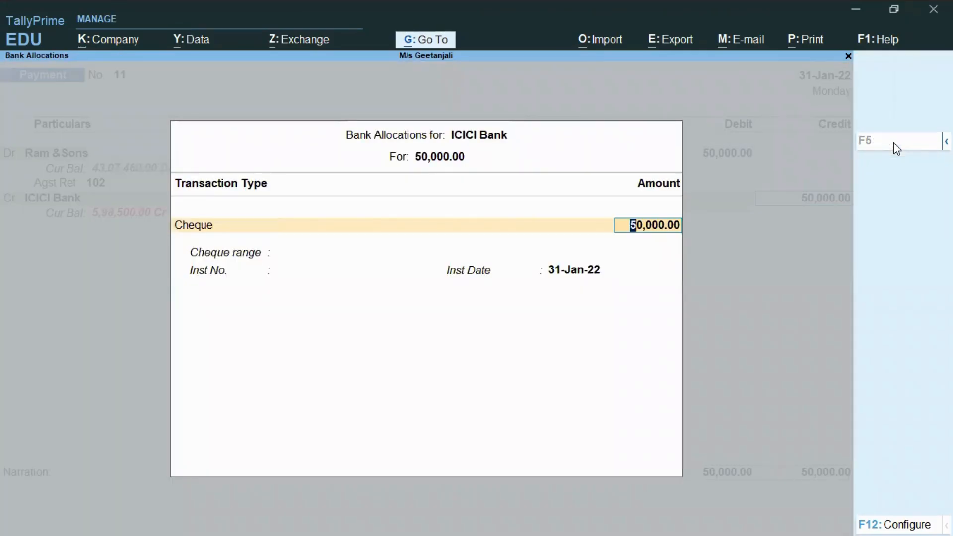
{"action": "key", "text": "Return"}
{"action": "key", "text": "Return"}
{"action": "key", "text": "Return"}
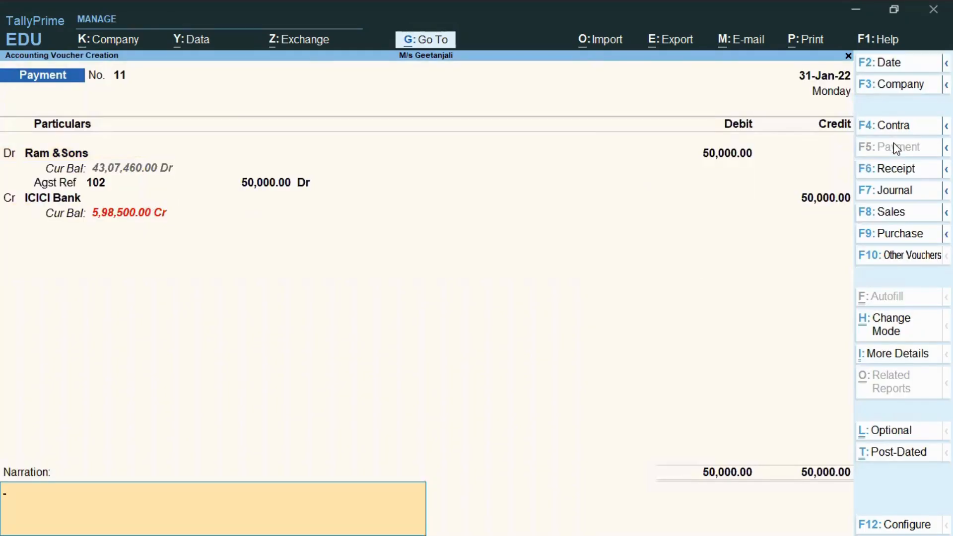
{"action": "key", "text": "Return"}
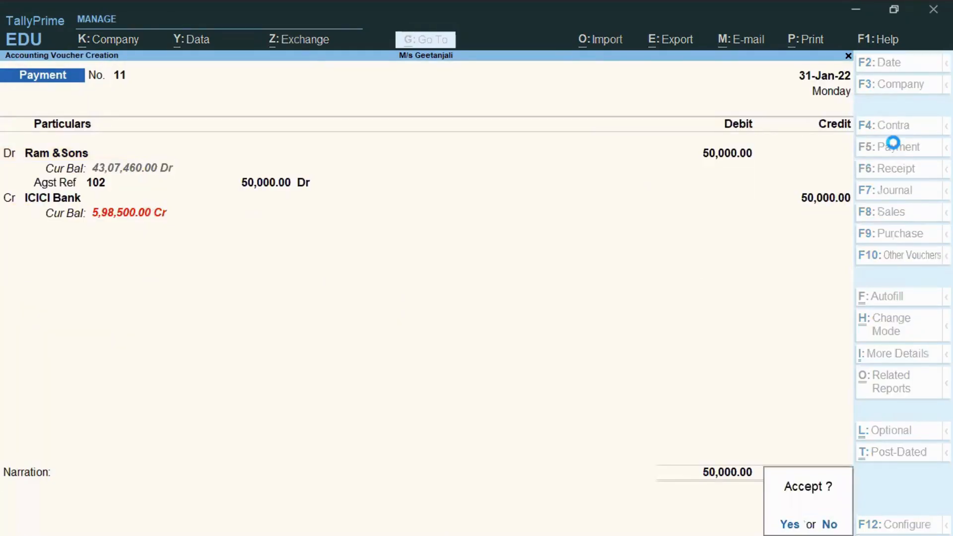
{"action": "key", "text": "Return"}
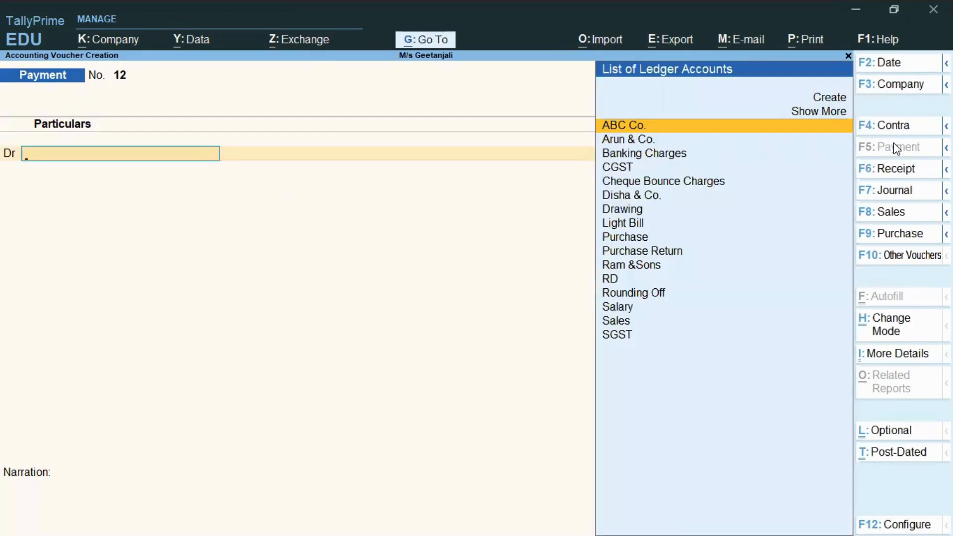
Start a Receipt voucher and filter the ledgers to credit by "I"
{"action": "left_click", "coordinate": [891, 168]}
{"action": "type", "text": "I"}
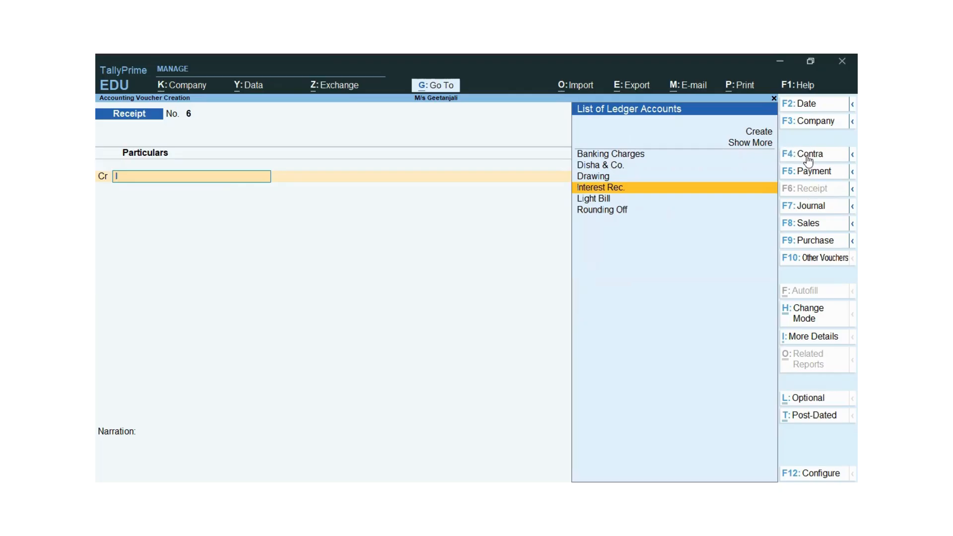
Start a Contra voucher and choose ICICI Bank as the ledger to credit
{"action": "left_click", "coordinate": [808, 156]}
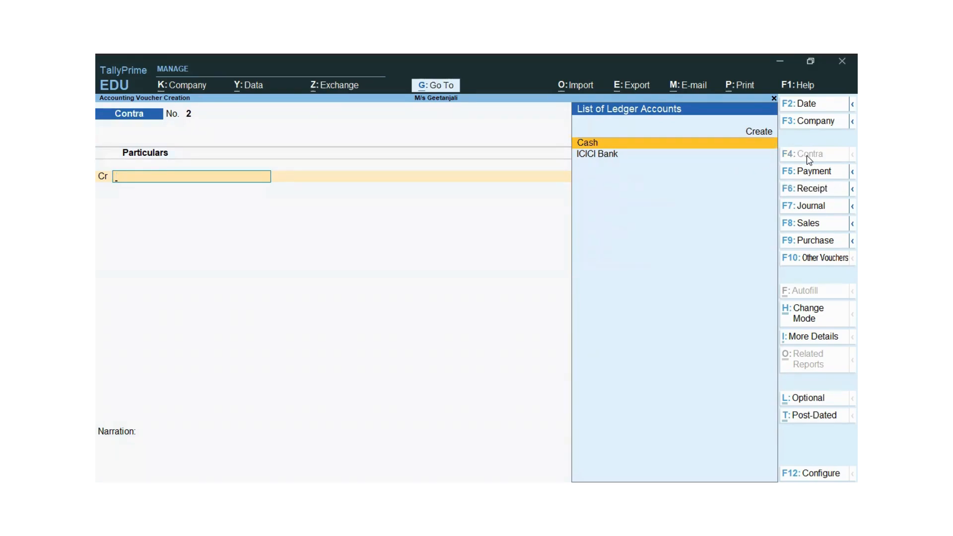
{"action": "key", "text": "Down"}
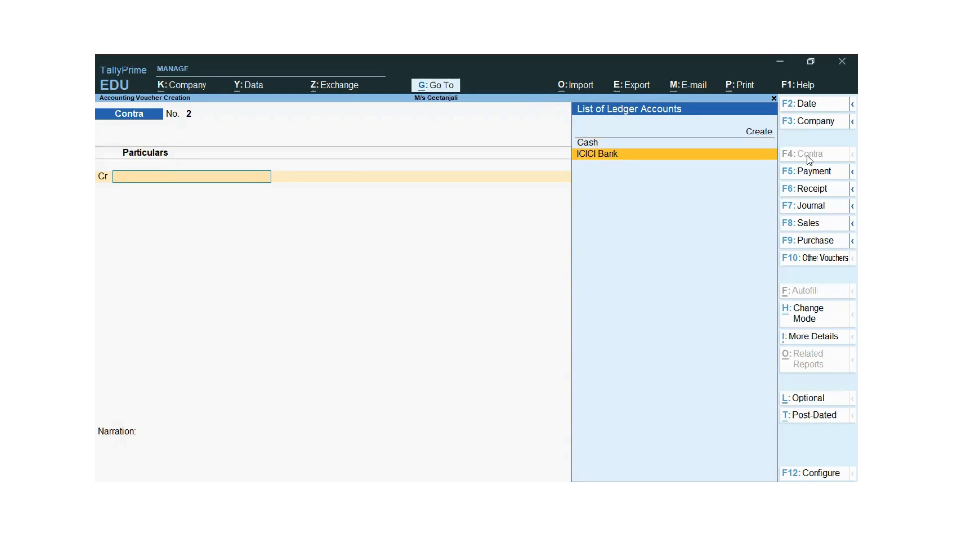
{"action": "key", "text": "Return"}
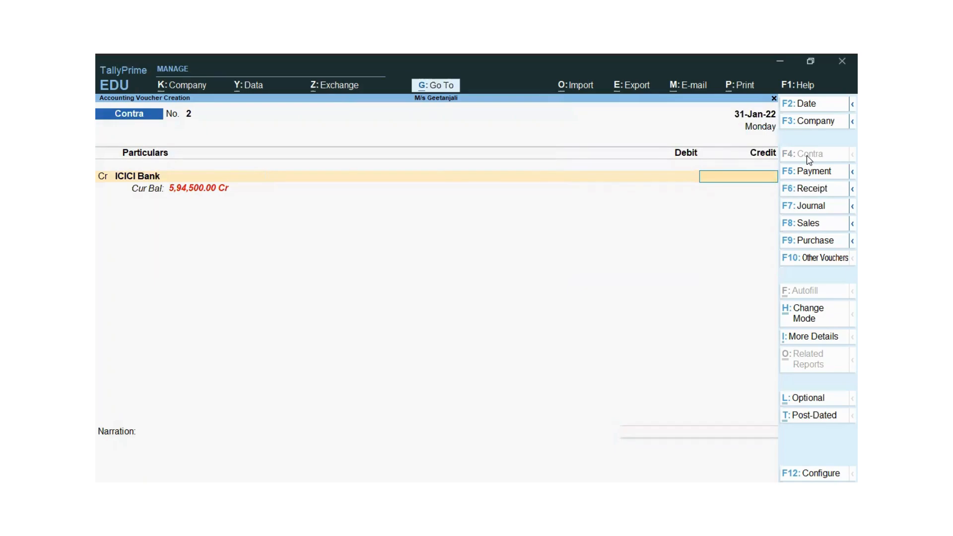
Credit ICICI Bank with 5,000 and start its bank allocation as Cheque with the cheque range Not Applicable
{"action": "type", "text": "5000"}
{"action": "key", "text": "Return"}
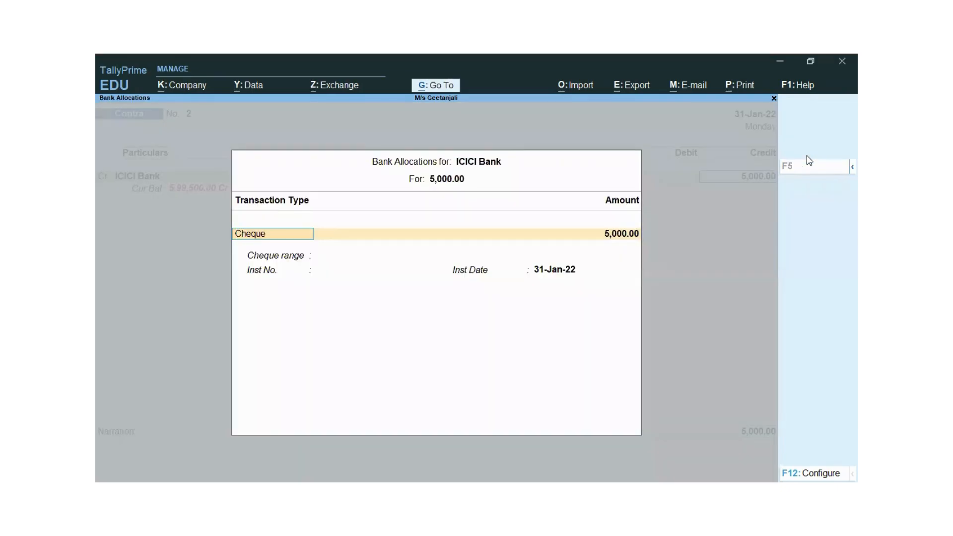
{"action": "key", "text": "Return"}
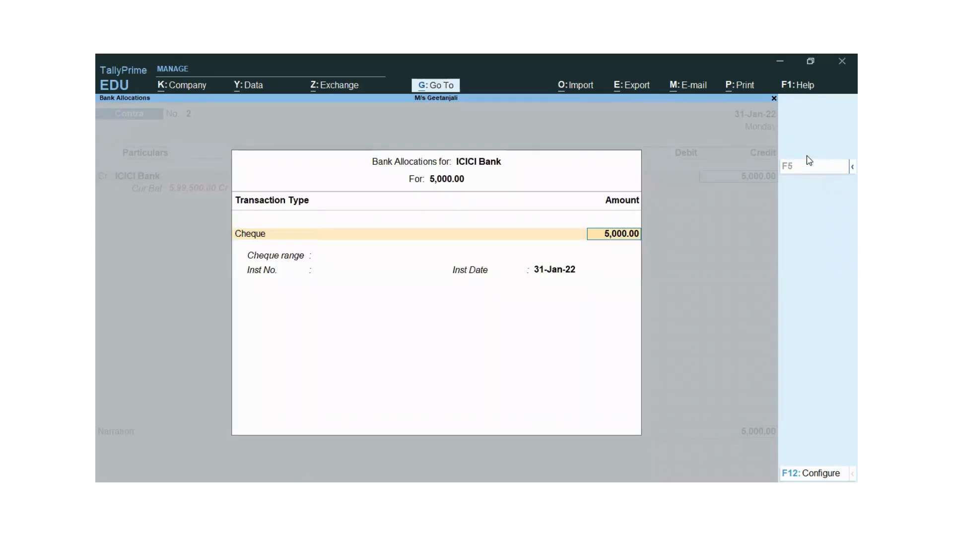
{"action": "key", "text": "Return"}
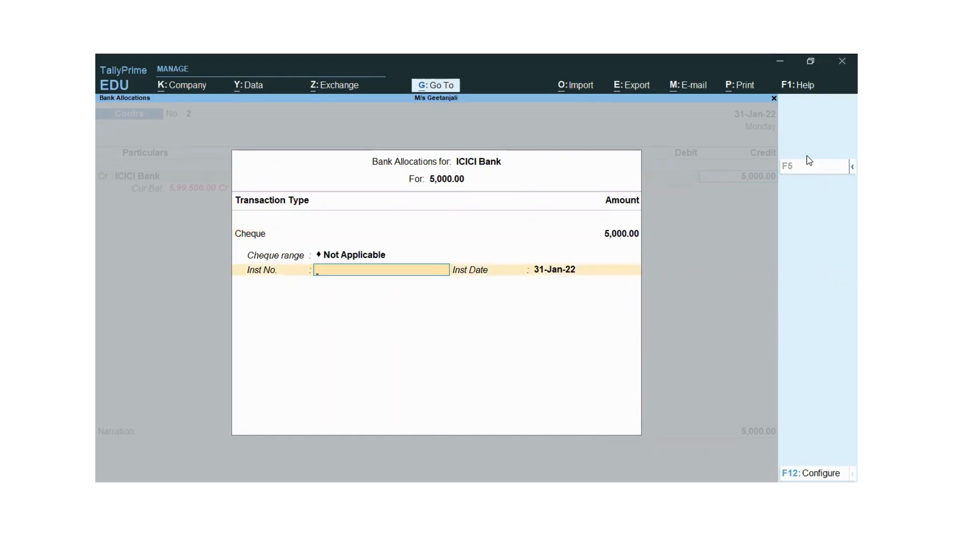
Change the 5,000 allocation's transaction type to e-Fund Transfer and accept it with account, bank and instrument details left blank
{"action": "key", "text": "BackSpace"}
{"action": "key", "text": "BackSpace"}
{"action": "key", "text": "BackSpace"}
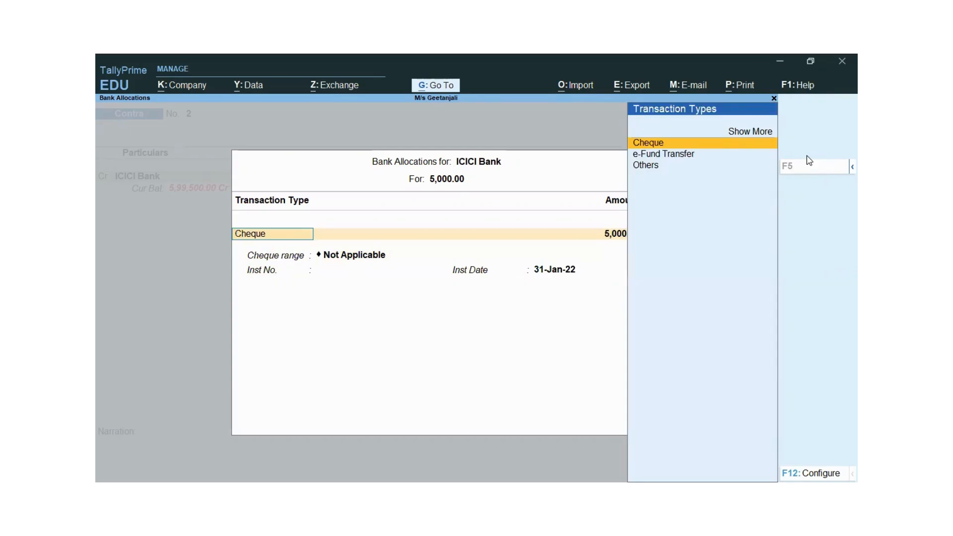
{"action": "key", "text": "Down"}
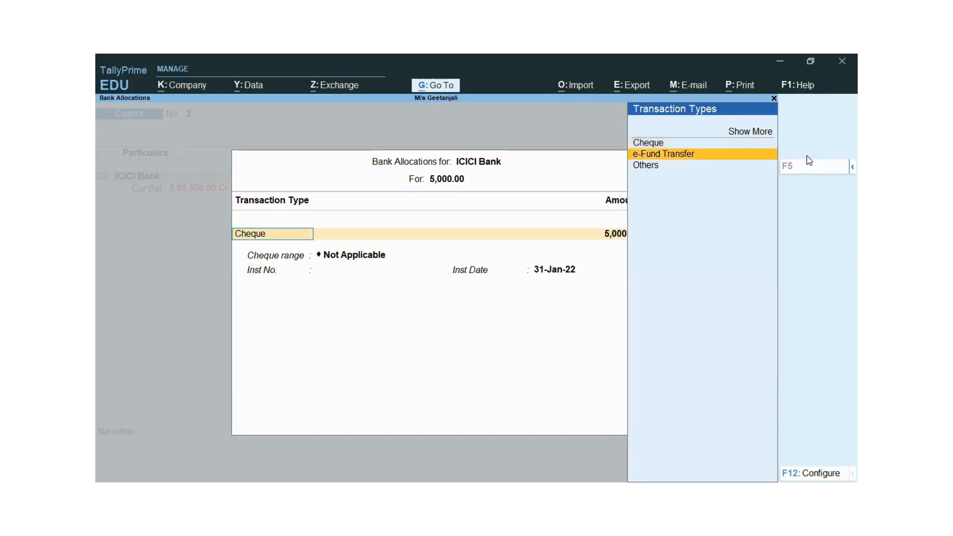
{"action": "key", "text": "Return"}
{"action": "key", "text": "Return"}
{"action": "key", "text": "Return"}
{"action": "key", "text": "Return"}
{"action": "key", "text": "Return"}
{"action": "key", "text": "Return"}
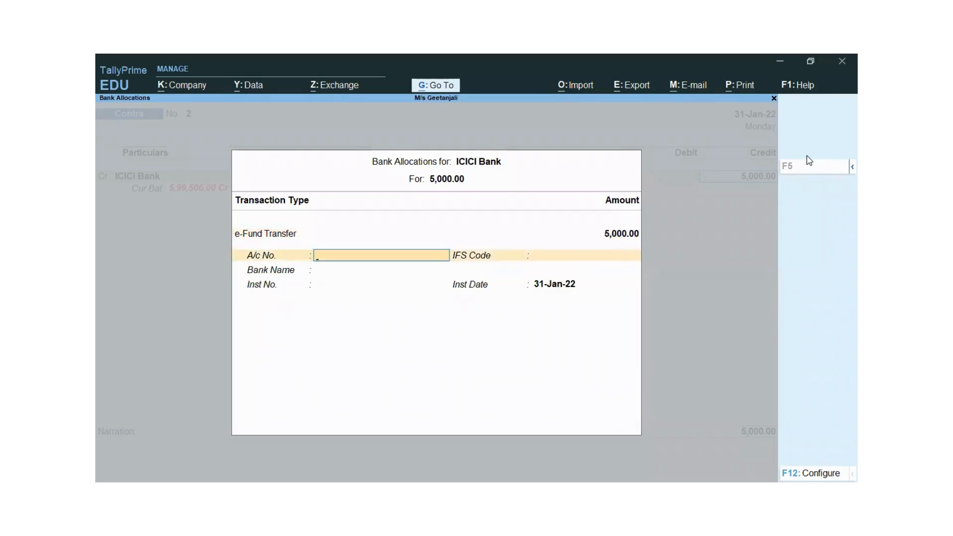
{"action": "key", "text": "Return"}
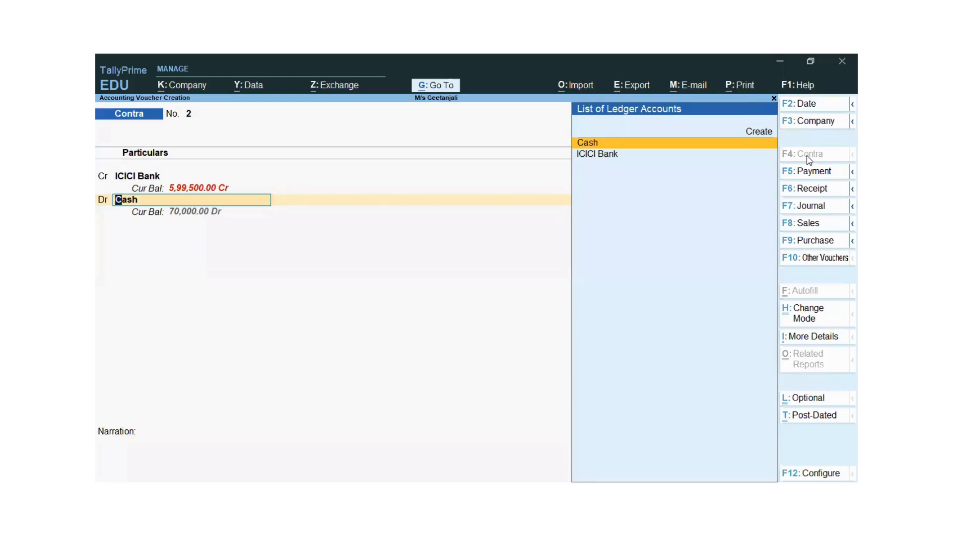
Create a new ledger named SBI Bank under the Bank Accounts group for the contra voucher's debit entry
{"action": "key", "text": "alt+c"}
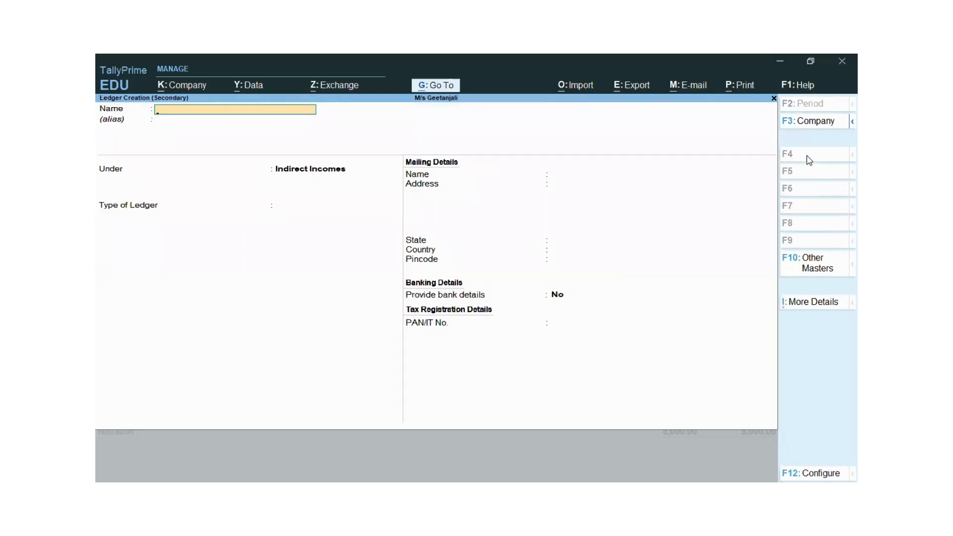
{"action": "type", "text": "SBI Bank"}
{"action": "key", "text": "Return"}
{"action": "key", "text": "Return"}
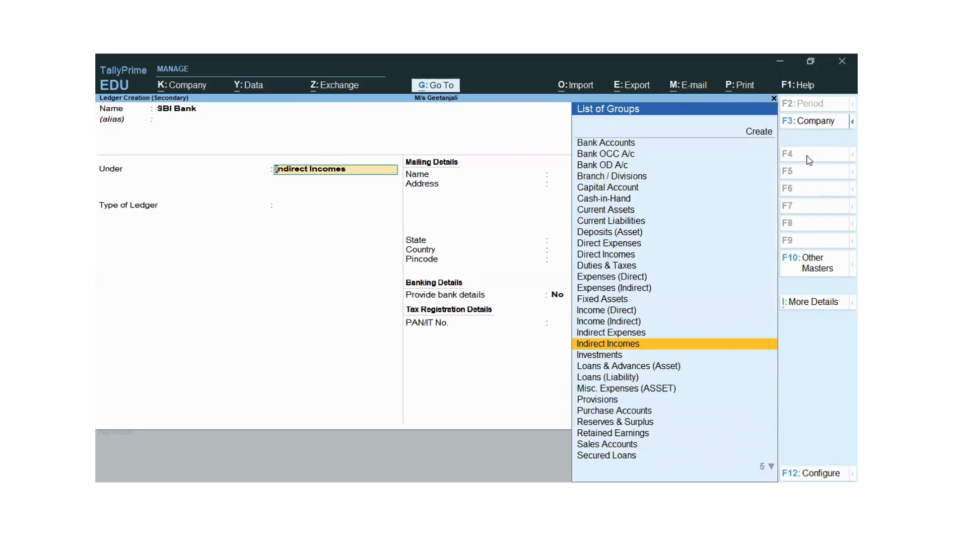
{"action": "type", "text": "B"}
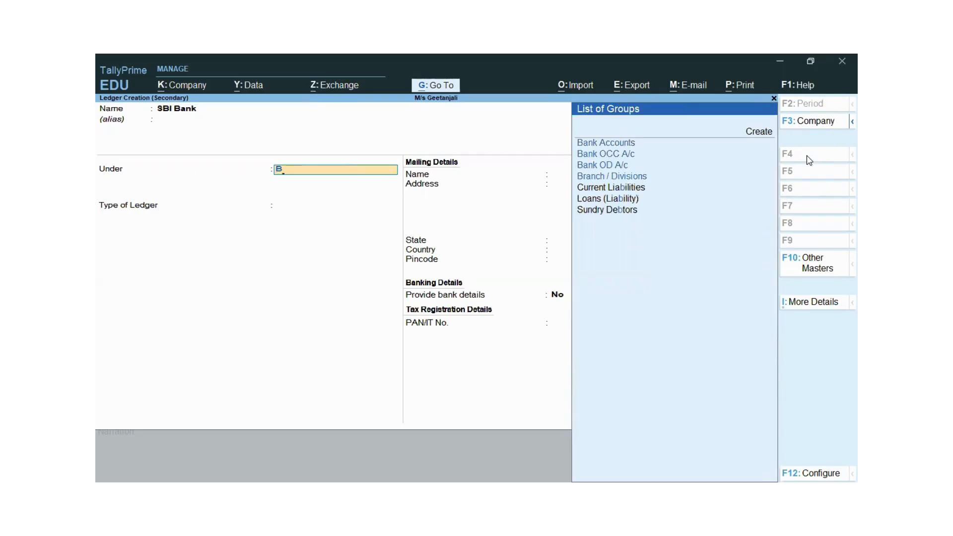
{"action": "key", "text": "Return"}
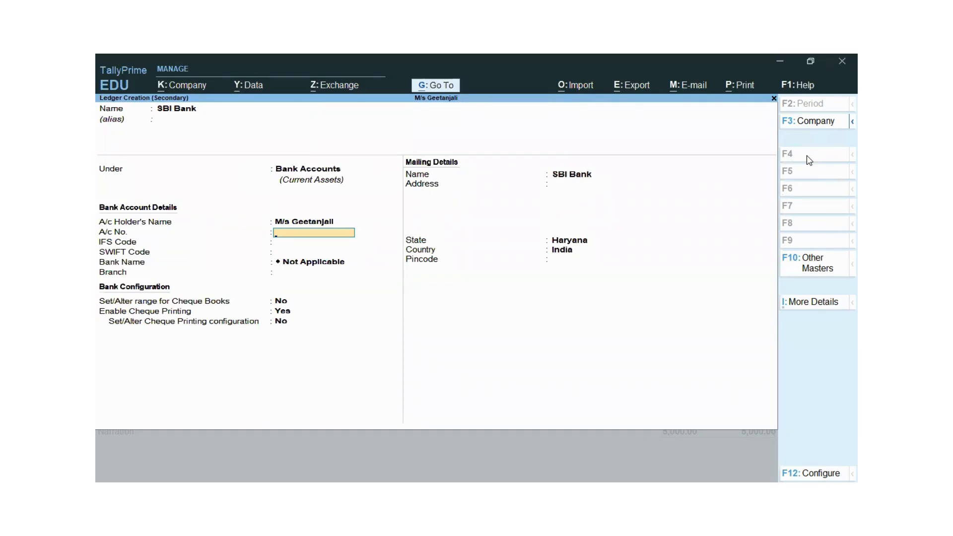
Leave the new ledger's bank account details blank and save it
{"action": "key", "text": "Return"}
{"action": "key", "text": "Return"}
{"action": "key", "text": "Return"}
{"action": "key", "text": "Return"}
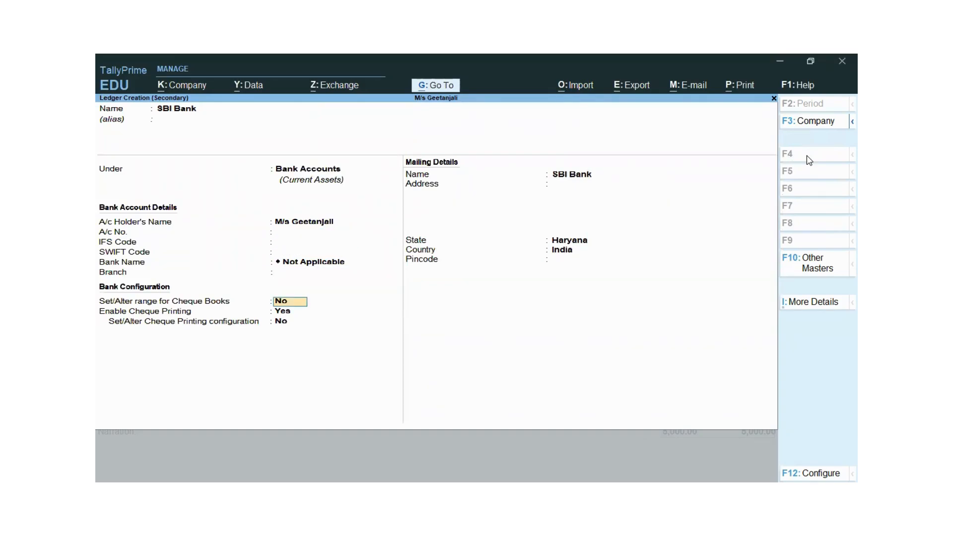
{"action": "key", "text": "ctrl+a"}
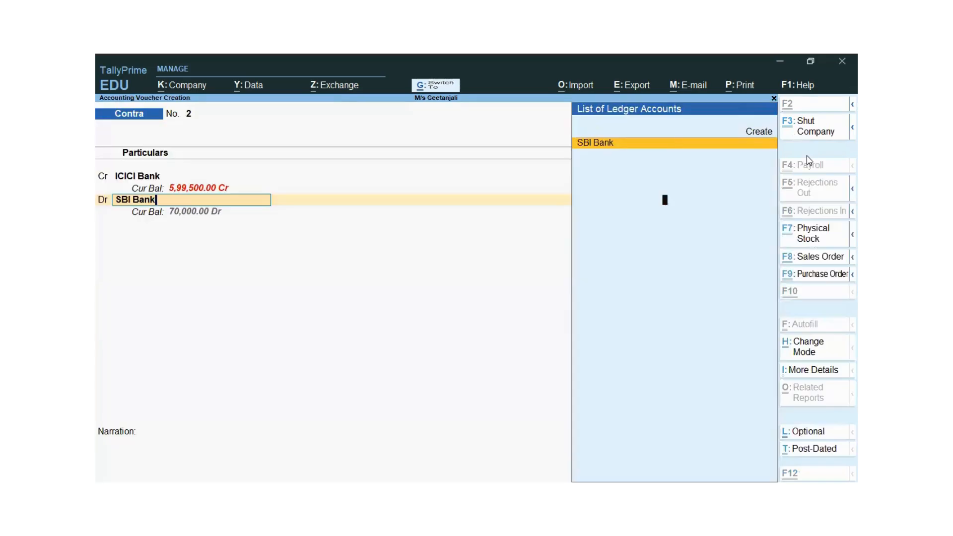
Debit SBI Bank with 5,000 as an e-Fund Transfer without instrument details, and save the contra voucher without narration
{"action": "key", "text": "Return"}
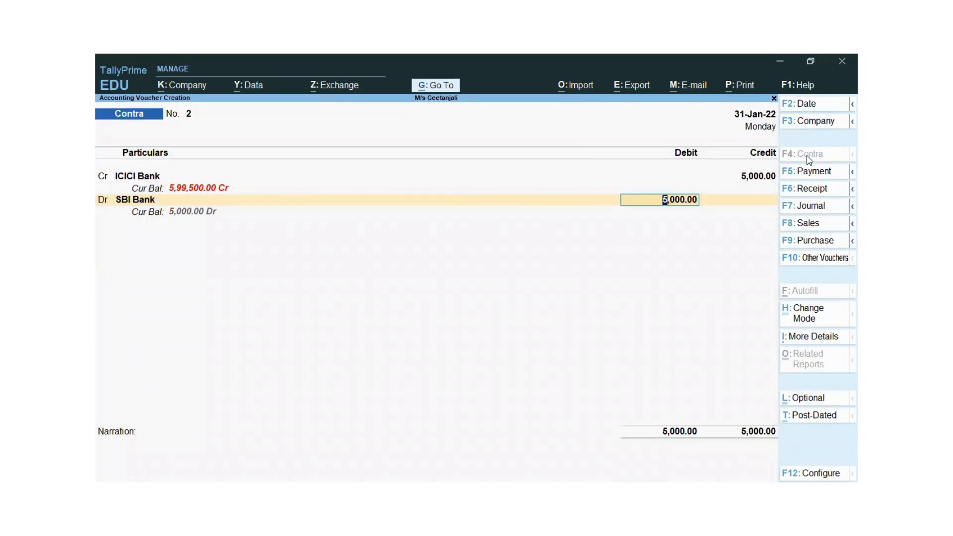
{"action": "key", "text": "Return"}
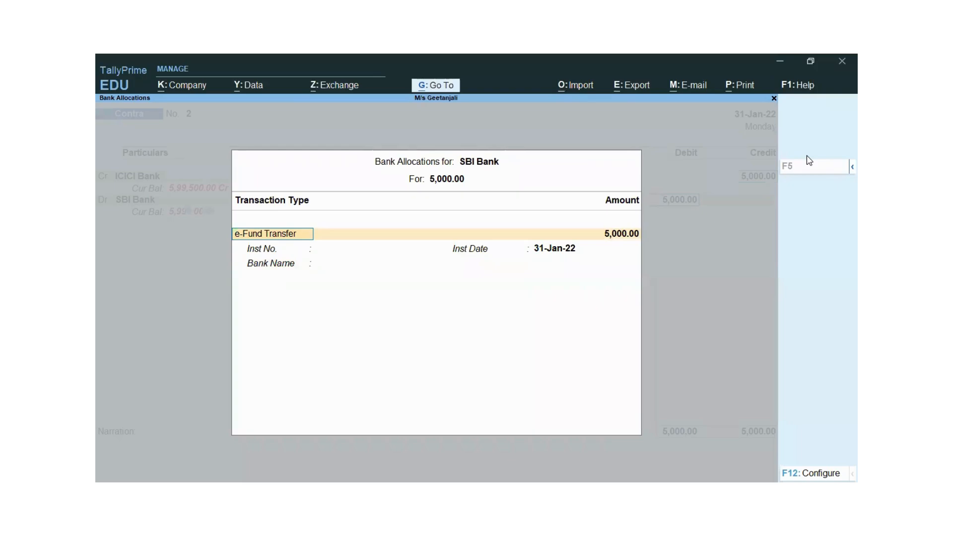
{"action": "key", "text": "Return"}
{"action": "key", "text": "Return"}
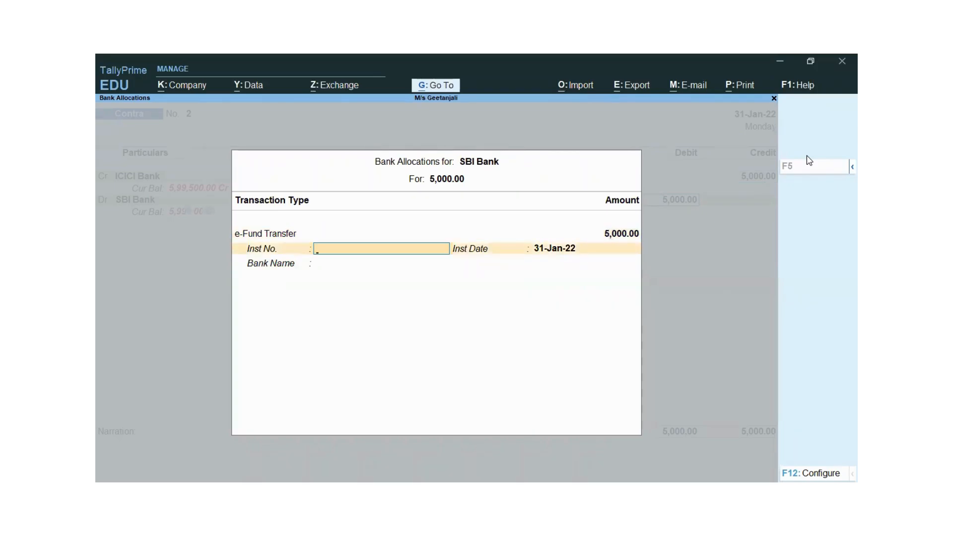
{"action": "key", "text": "Return"}
{"action": "key", "text": "Return"}
{"action": "key", "text": "Return"}
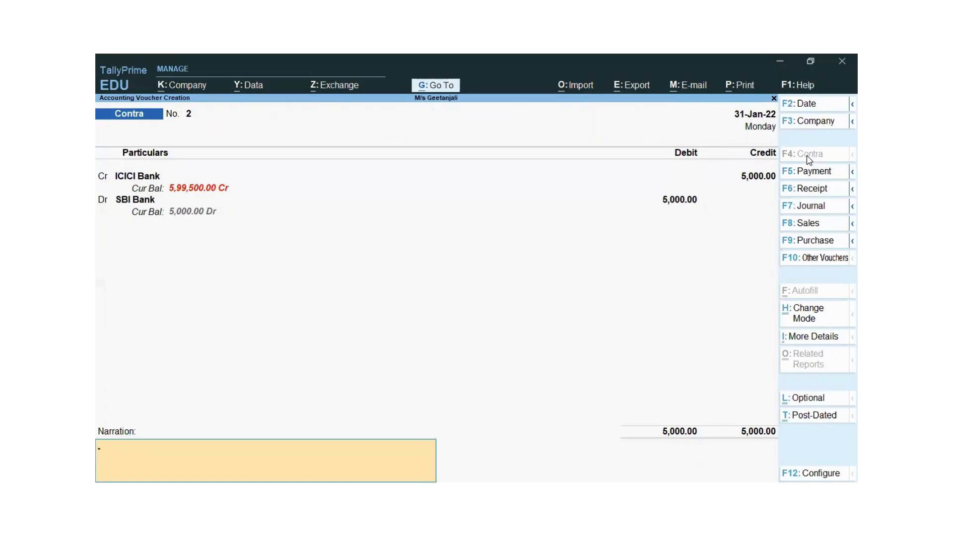
{"action": "key", "text": "Return"}
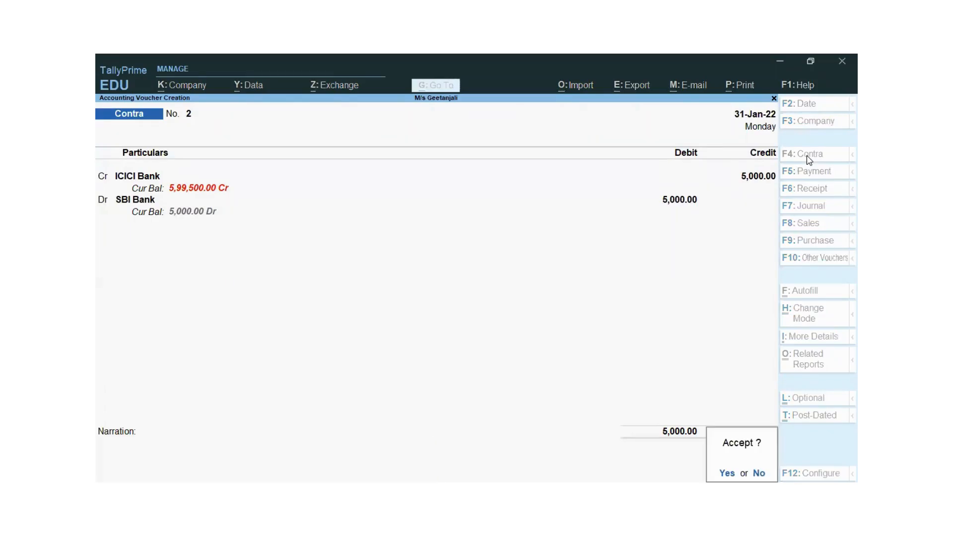
{"action": "key", "text": "Return"}
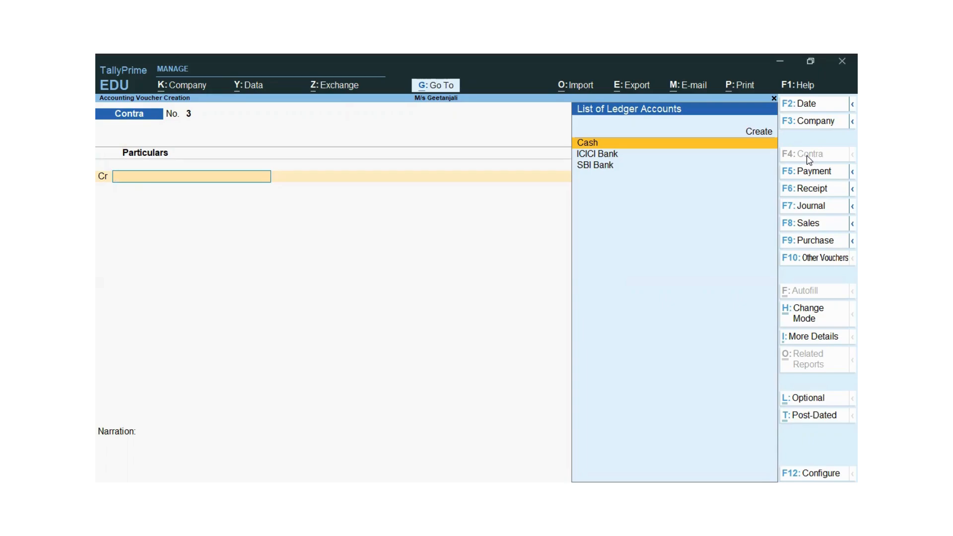
Credit Cash with 10,000 in the new contra voucher
{"action": "type", "text": "C"}
{"action": "key", "text": "Return"}
{"action": "type", "text": "1"}
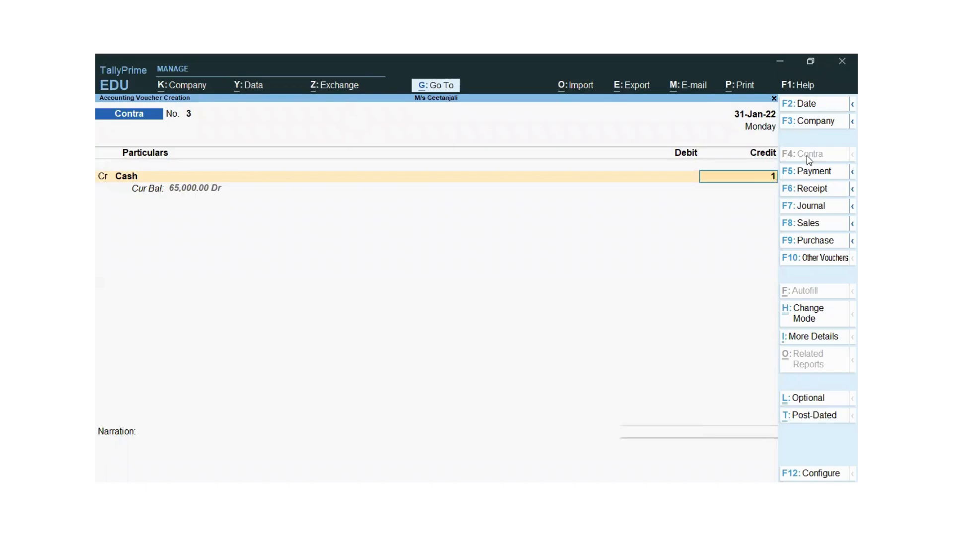
{"action": "type", "text": "0000"}
{"action": "key", "text": "Return"}
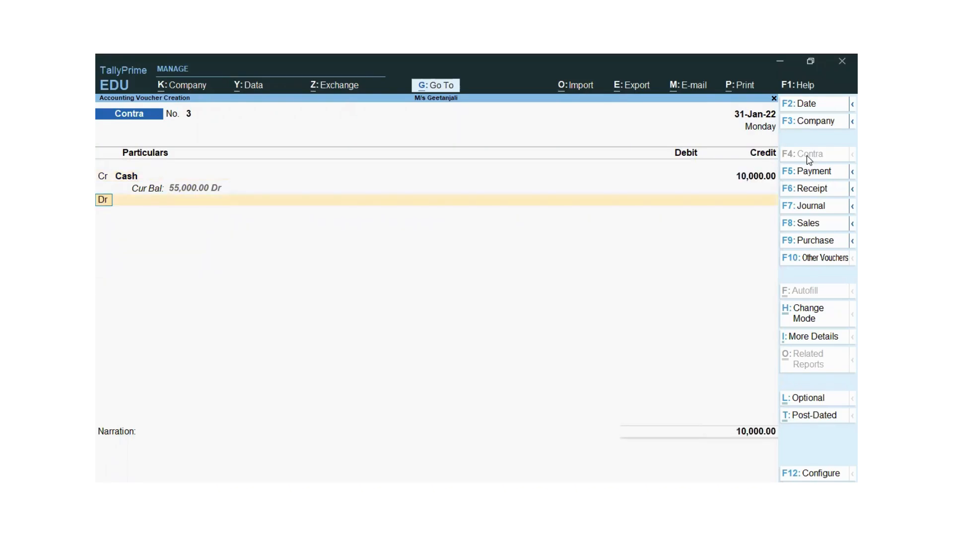
Debit ICICI Bank with 10,000 and accept the full amount as a Cash transaction in its bank allocation
{"action": "key", "text": "Return"}
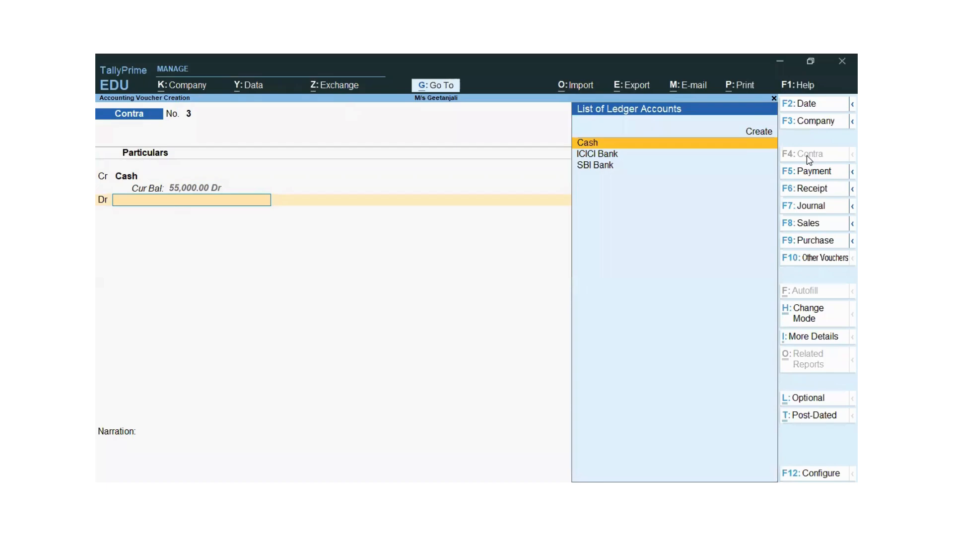
{"action": "key", "text": "Down"}
{"action": "key", "text": "Return"}
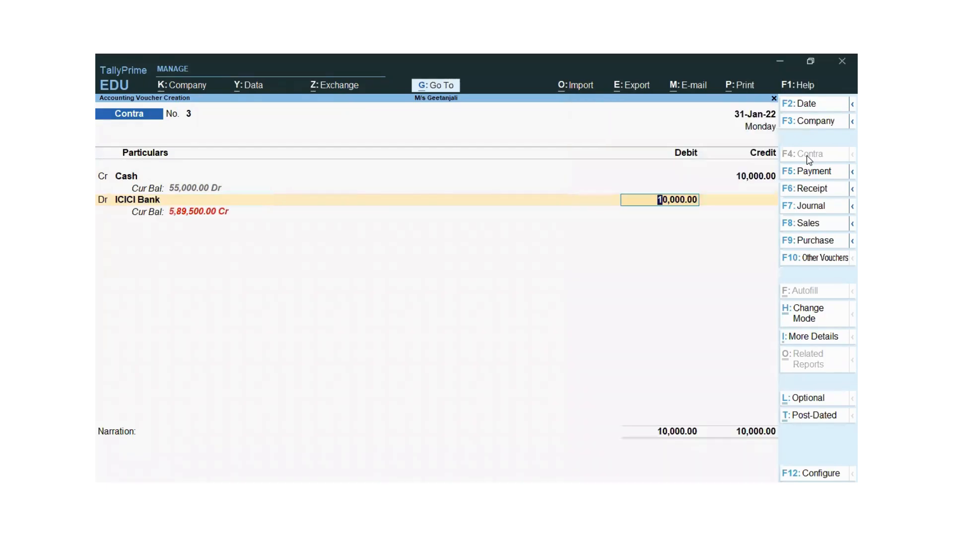
{"action": "key", "text": "Return"}
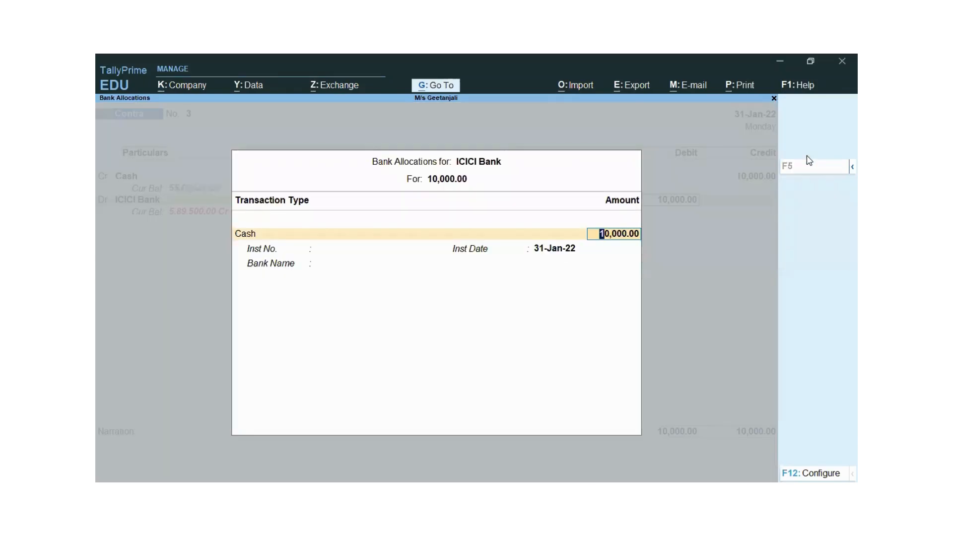
{"action": "key", "text": "Return"}
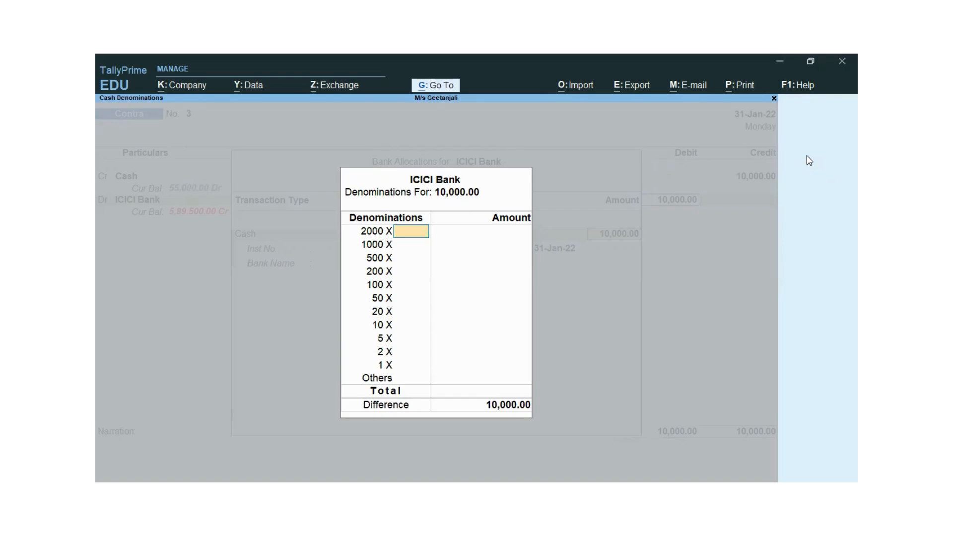
Leave every cash denomination for the 10,000 deposit blank and close the denominations form
{"action": "key", "text": "Return"}
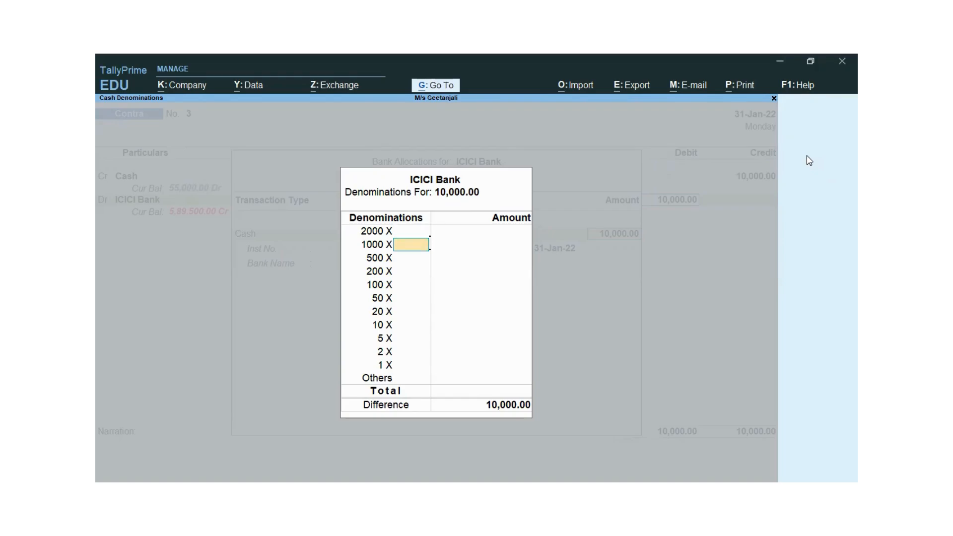
{"action": "key", "text": "Return"}
{"action": "key", "text": "Return"}
{"action": "key", "text": "Return"}
{"action": "key", "text": "Return"}
{"action": "key", "text": "Return"}
{"action": "key", "text": "Return"}
{"action": "key", "text": "Return"}
{"action": "key", "text": "Return"}
{"action": "key", "text": "Return"}
{"action": "key", "text": "Return"}
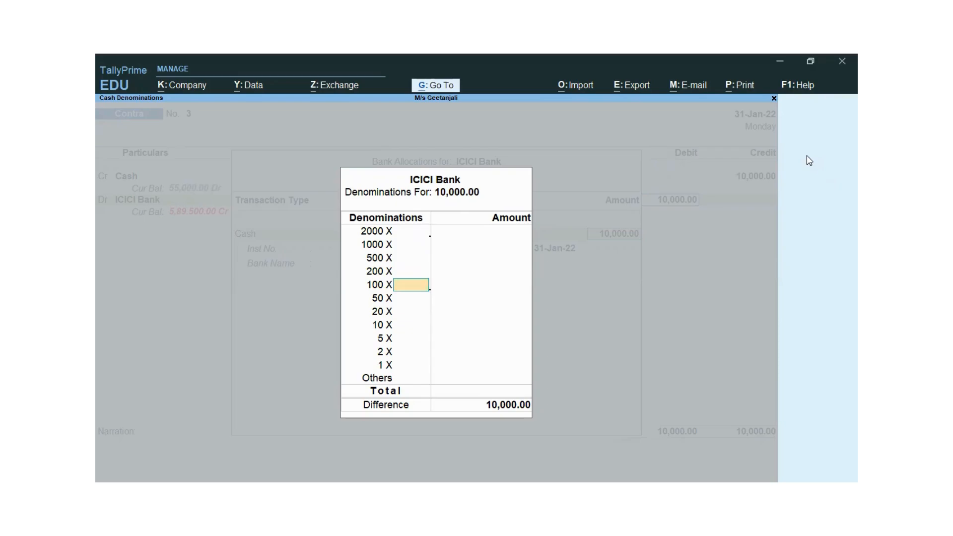
{"action": "key", "text": "Return"}
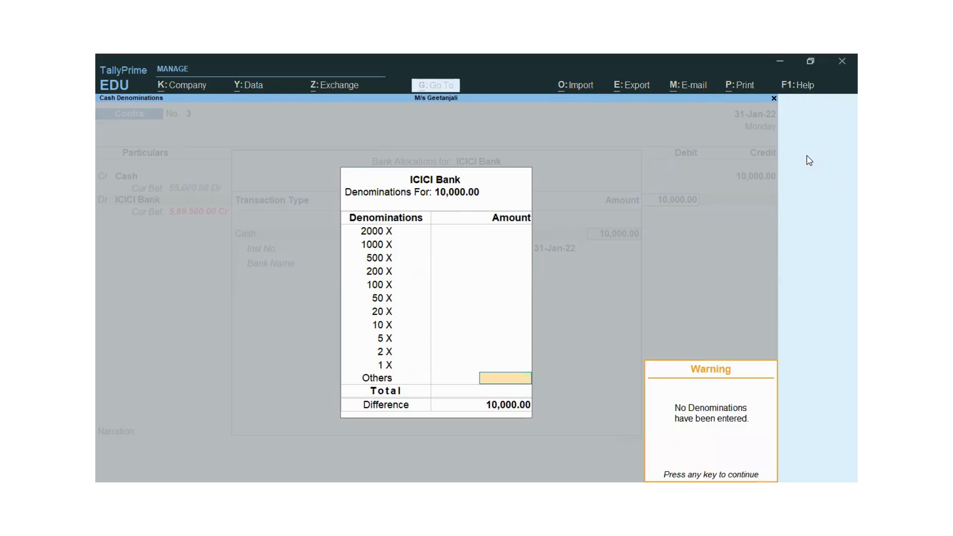
{"action": "key", "text": "Return"}
Accept the ICICI Bank cash allocation without instrument number or bank name, and save the contra voucher without narration
{"action": "key", "text": "Return"}
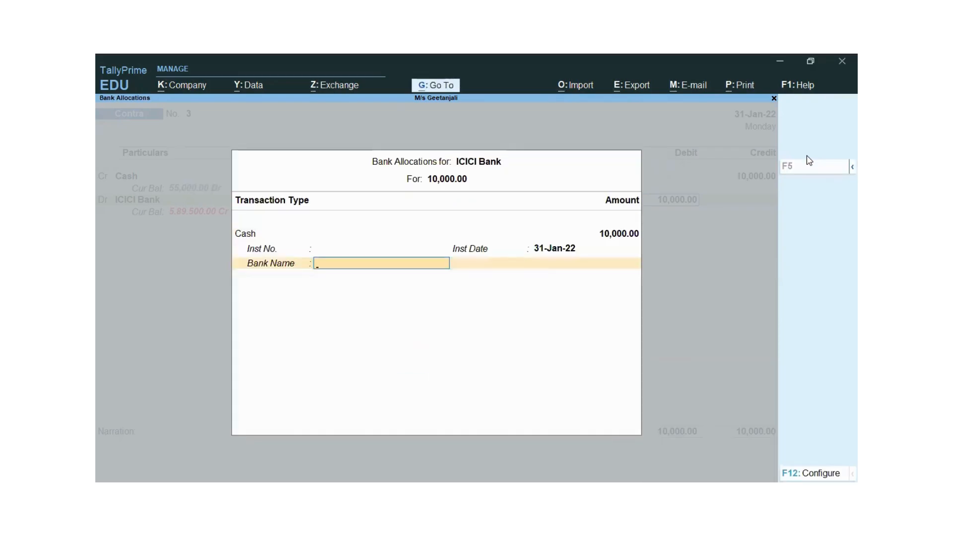
{"action": "key", "text": "Return"}
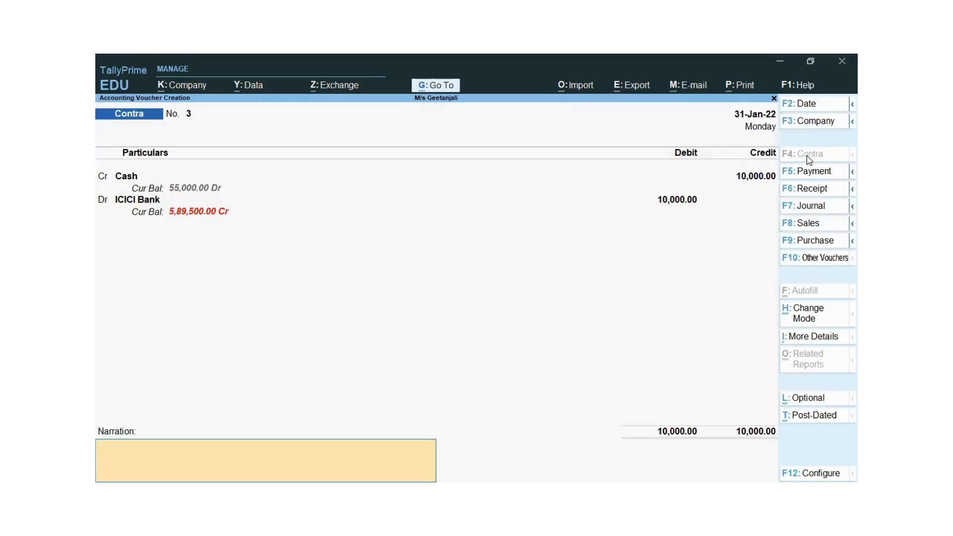
{"action": "key", "text": "Return"}
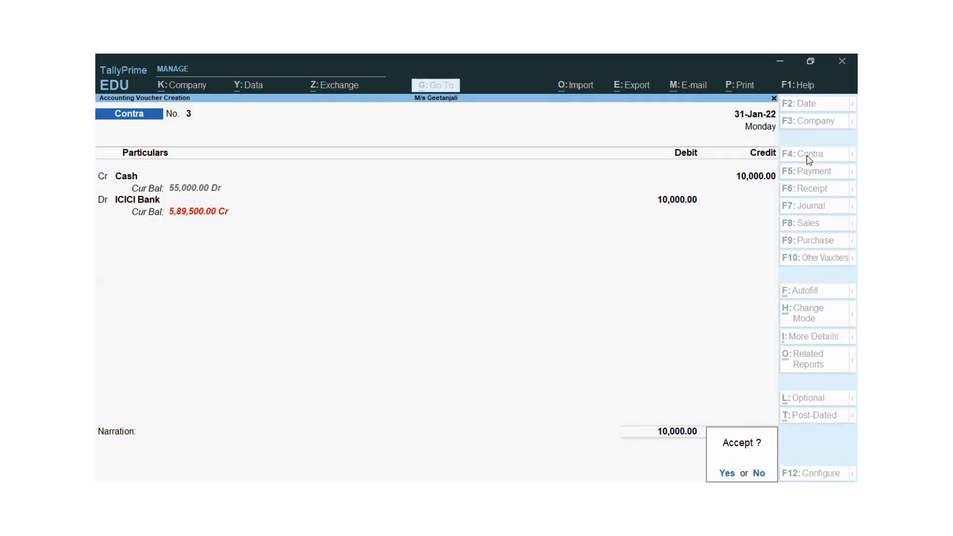
{"action": "key", "text": "Return"}
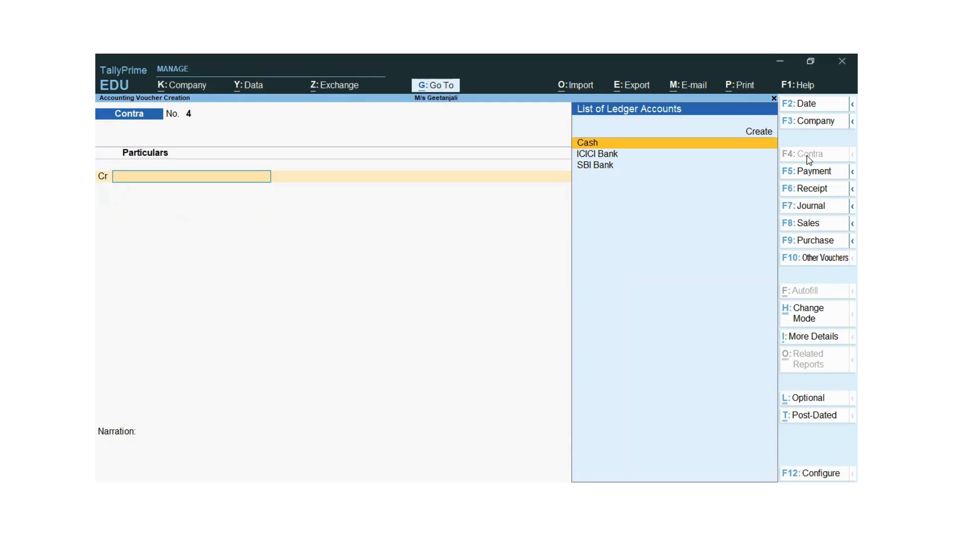
Credit SBI Bank with 12,000 in the new contra voucher and open its bank allocation
{"action": "key", "text": "Down"}
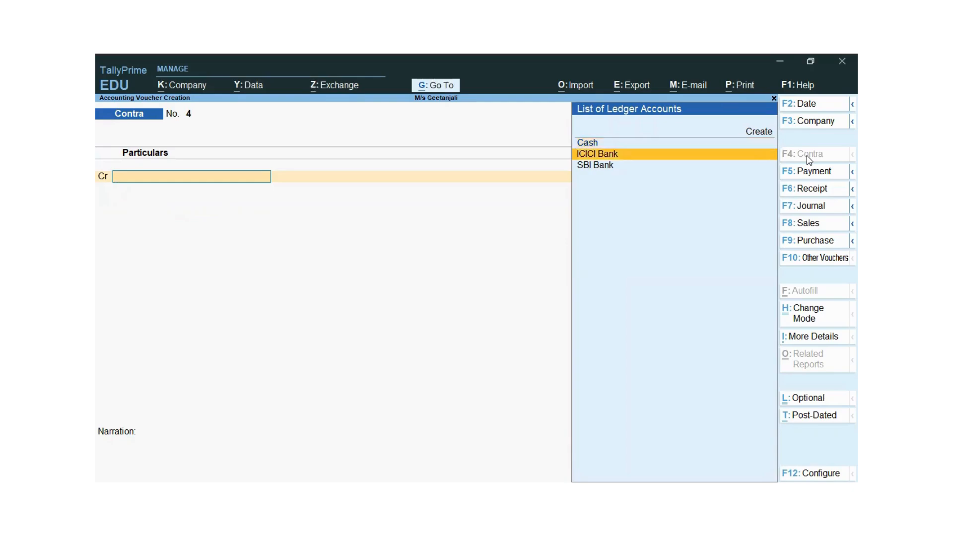
{"action": "key", "text": "Down"}
{"action": "key", "text": "Return"}
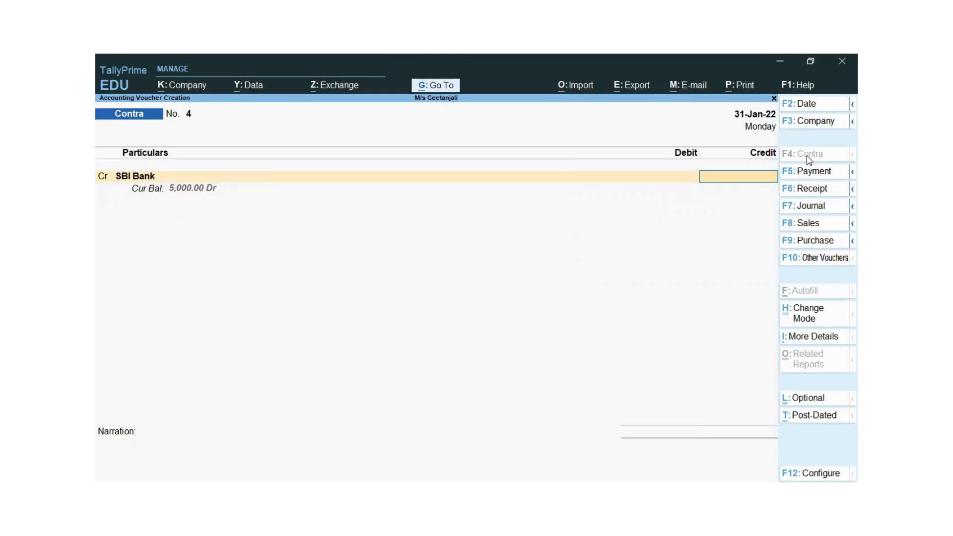
{"action": "type", "text": "12000"}
{"action": "key", "text": "Return"}
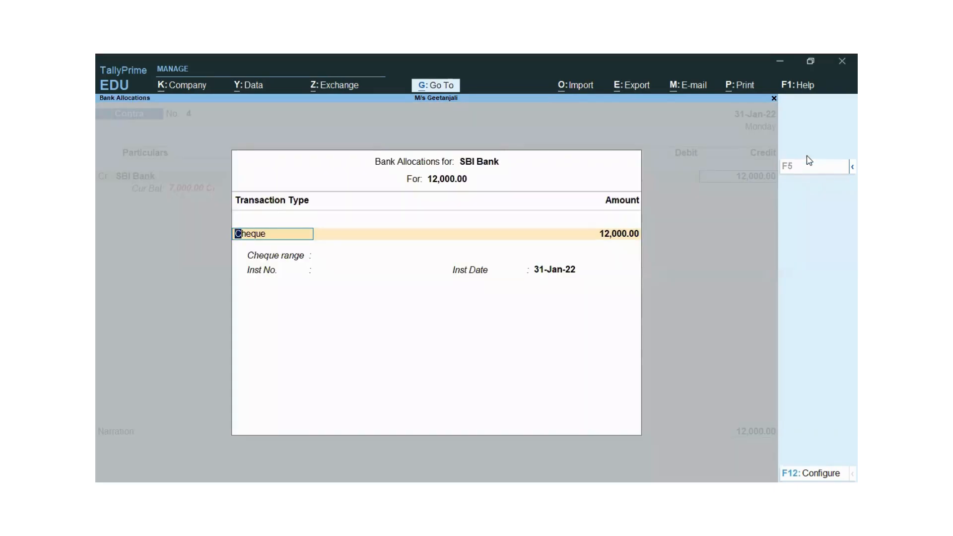
Show the full list of transaction types for SBI Bank's 12,000 allocation and choose e-Fund Transfer
{"action": "key", "text": "Return"}
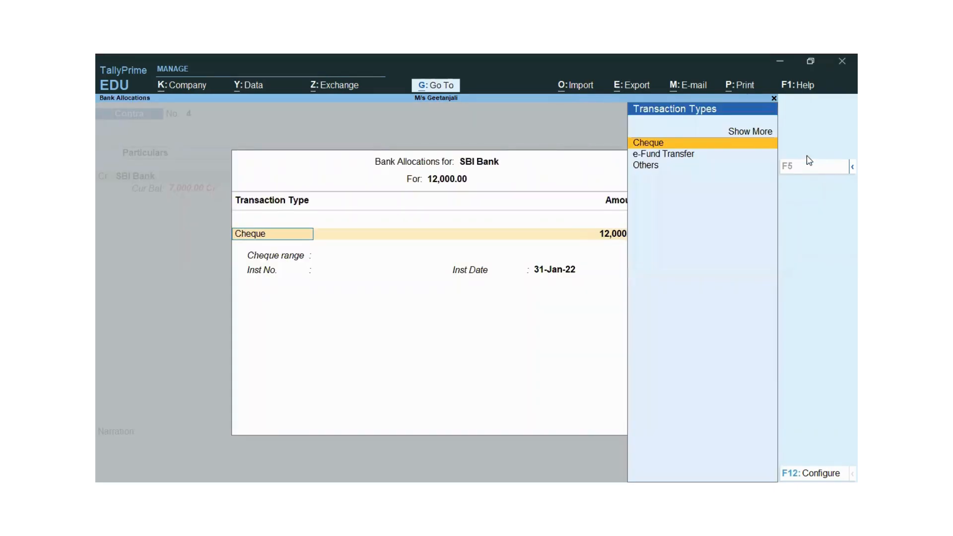
{"action": "key", "text": "BackSpace"}
{"action": "left_click", "coordinate": [746, 134]}
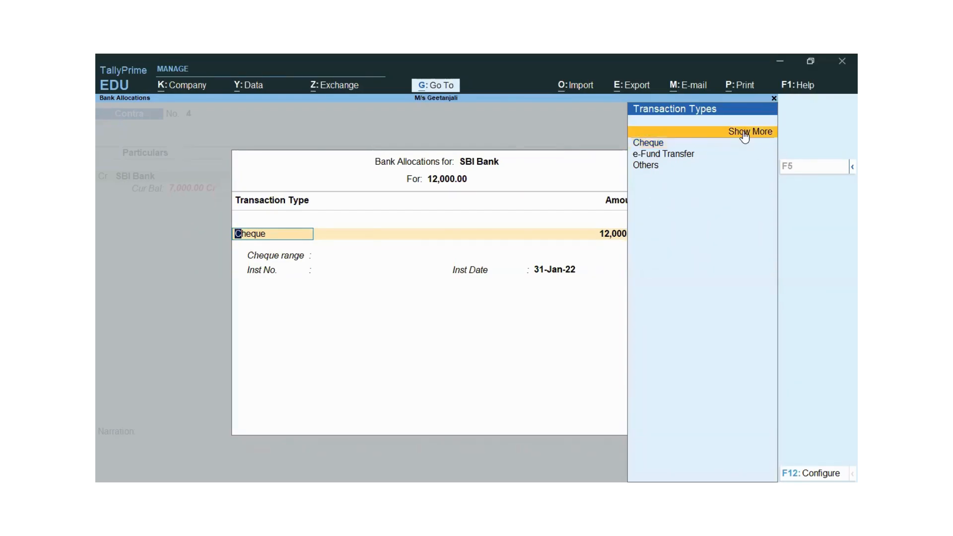
{"action": "left_click", "coordinate": [745, 133]}
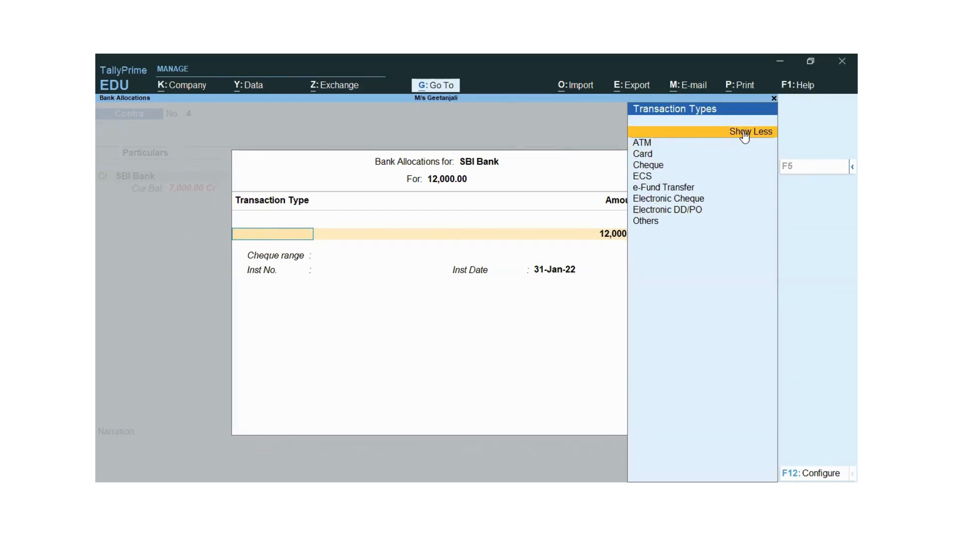
{"action": "left_click", "coordinate": [664, 188]}
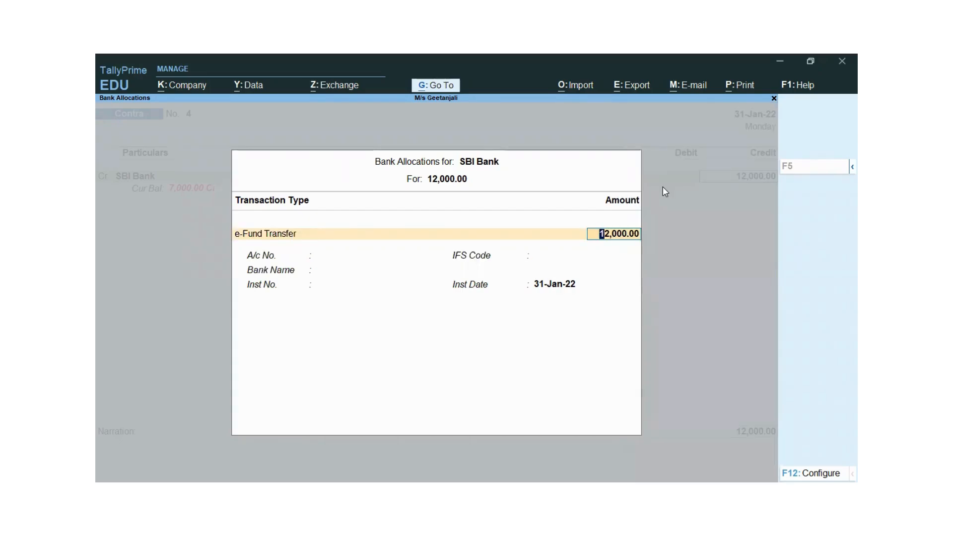
Accept the full 12,000 for SBI Bank with account number, IFS code and instrument number blank and the bank name Not Applicable
{"action": "key", "text": "Return"}
{"action": "key", "text": "Return"}
{"action": "key", "text": "Return"}
{"action": "key", "text": "Return"}
{"action": "key", "text": "Return"}
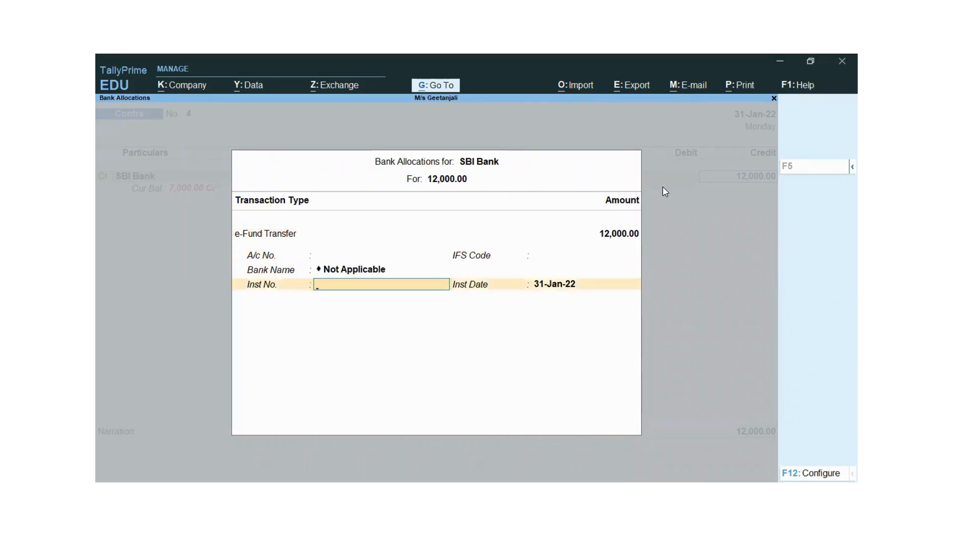
{"action": "key", "text": "Return"}
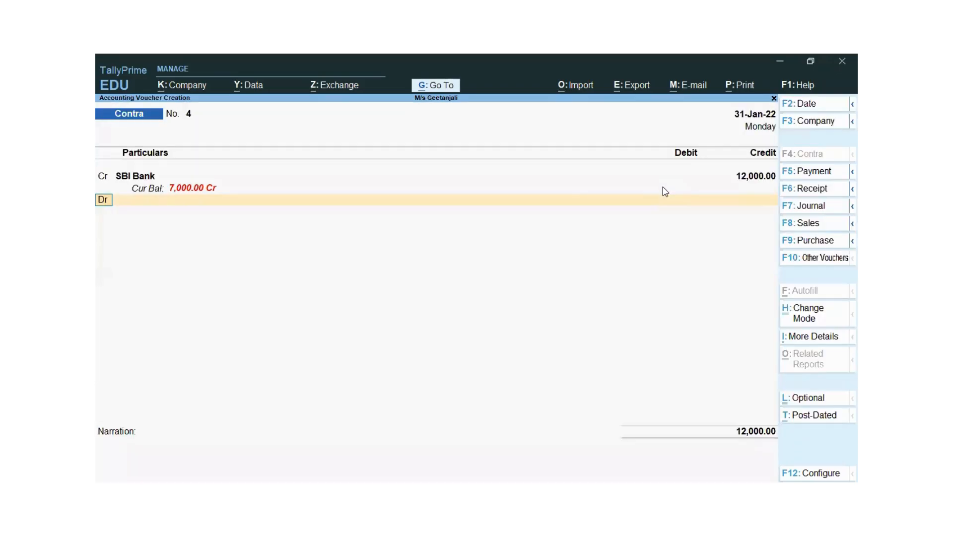
Debit ICICI Bank with 12,000 in the contra voucher and open its bank allocation
{"action": "key", "text": "Return"}
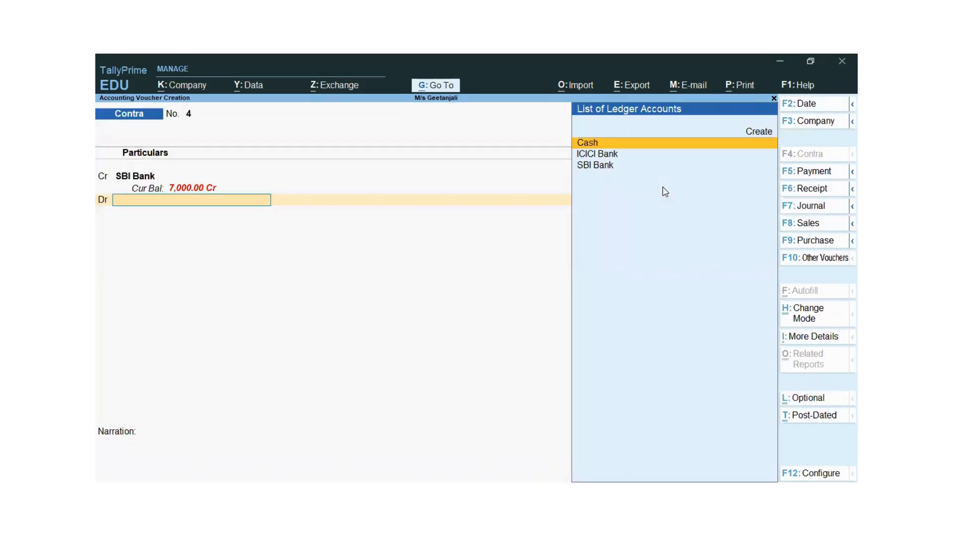
{"action": "key", "text": "Down"}
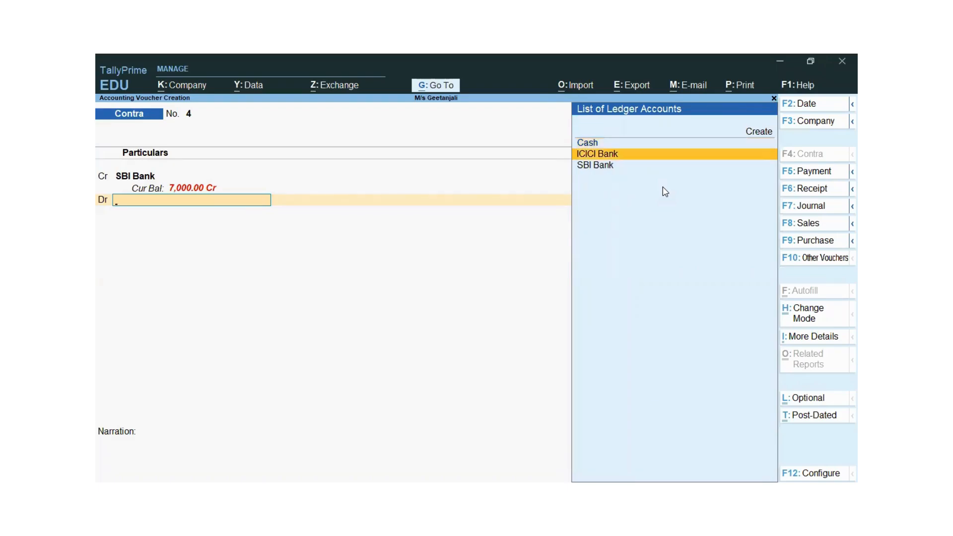
{"action": "key", "text": "Return"}
{"action": "key", "text": "Return"}
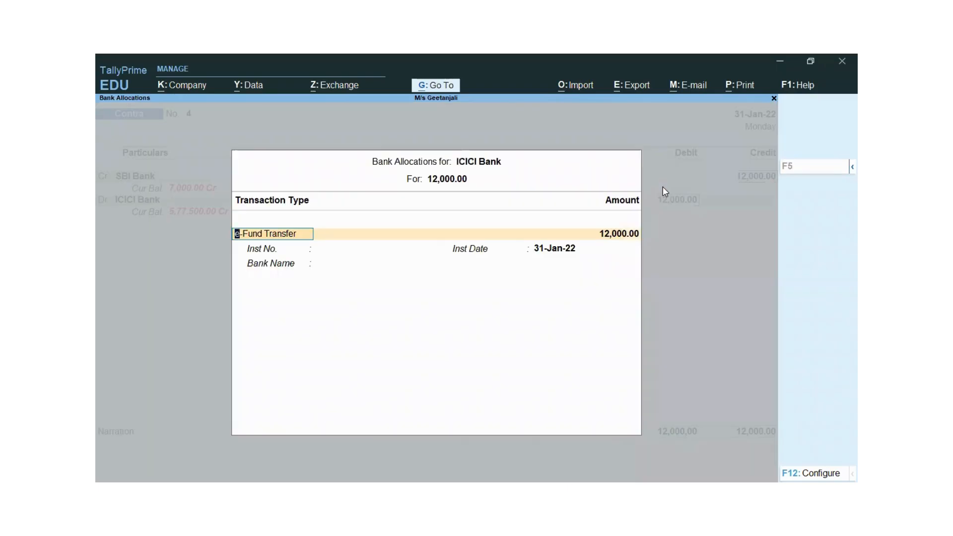
Accept the ICICI Bank allocation as e-Fund Transfer without instrument number or bank name, and save the contra voucher without narration
{"action": "key", "text": "Return"}
{"action": "key", "text": "Return"}
{"action": "key", "text": "Return"}
{"action": "key", "text": "Return"}
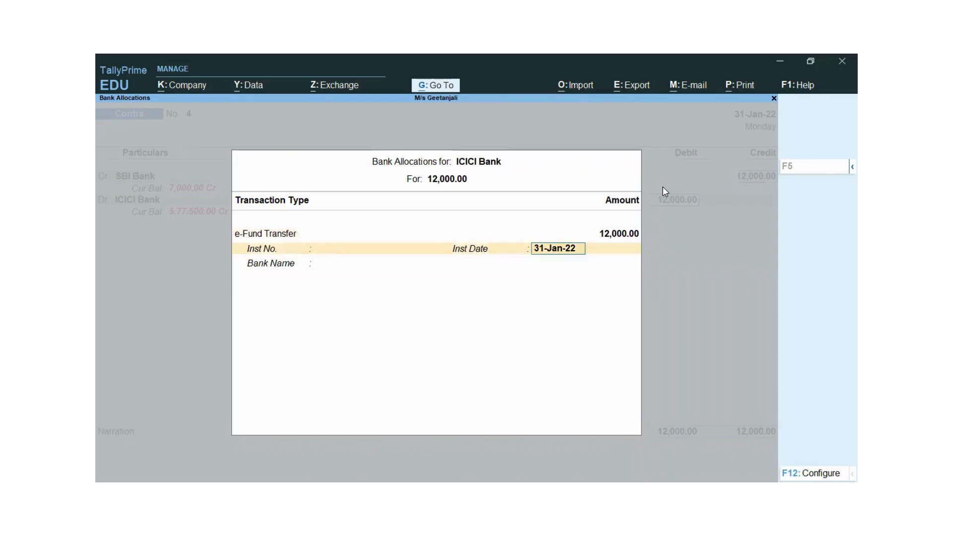
{"action": "key", "text": "Return"}
{"action": "key", "text": "Return"}
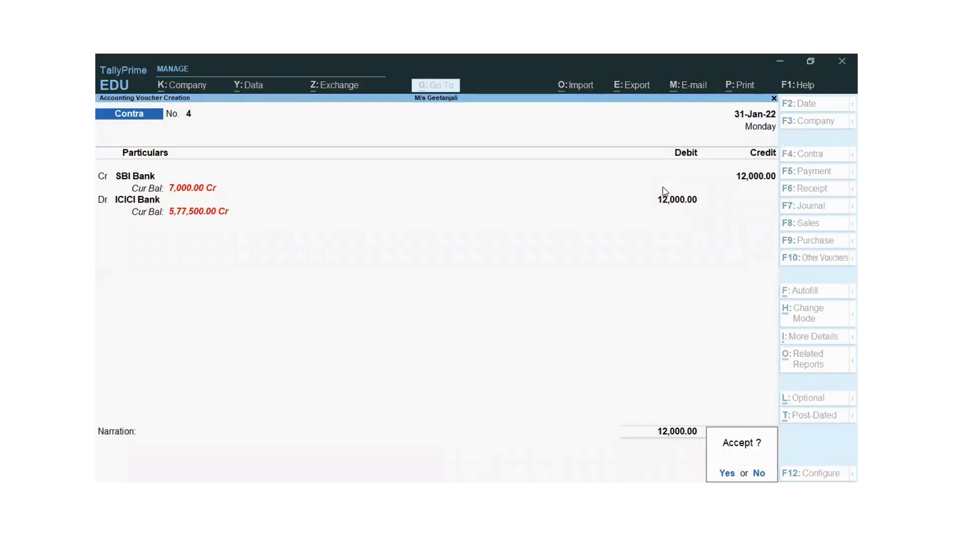
{"action": "key", "text": "Return"}
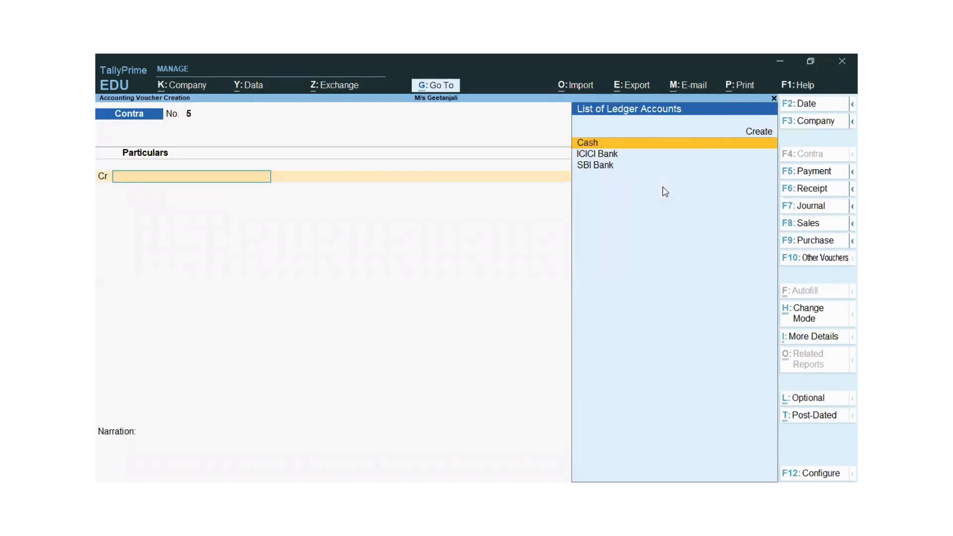